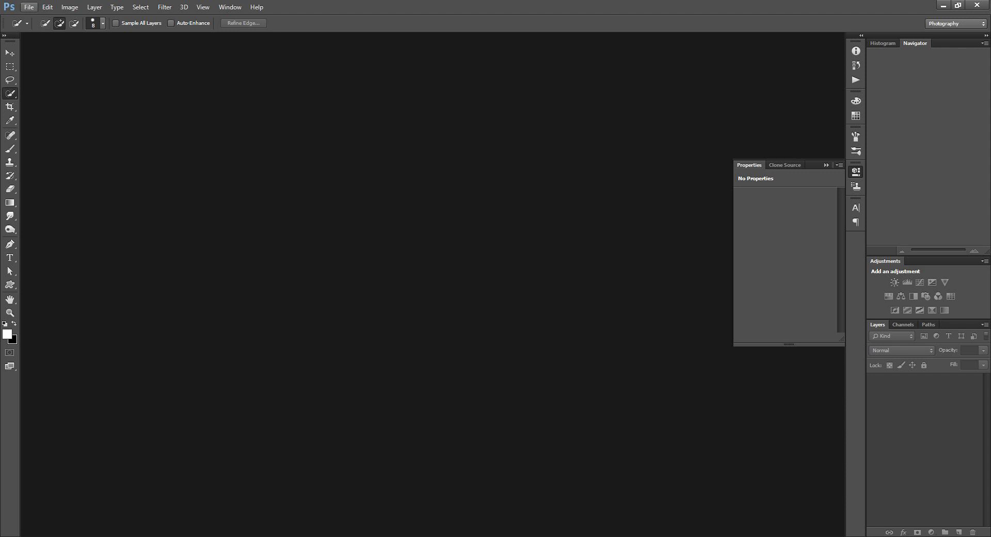
Open the jumping man photo and dock it as a tab in the workspace.
{"action": "left_click", "coordinate": [29, 7]}
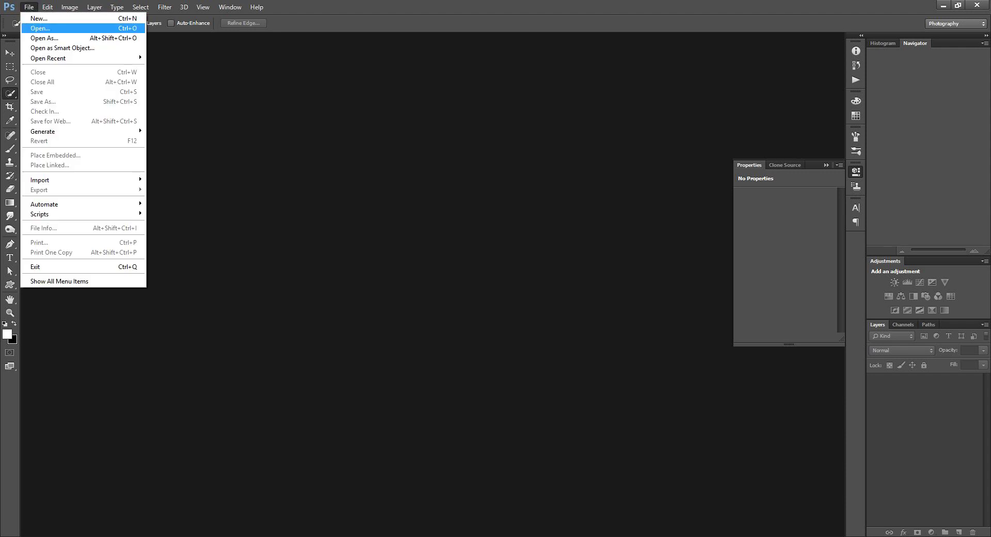
{"action": "left_click", "coordinate": [41, 28]}
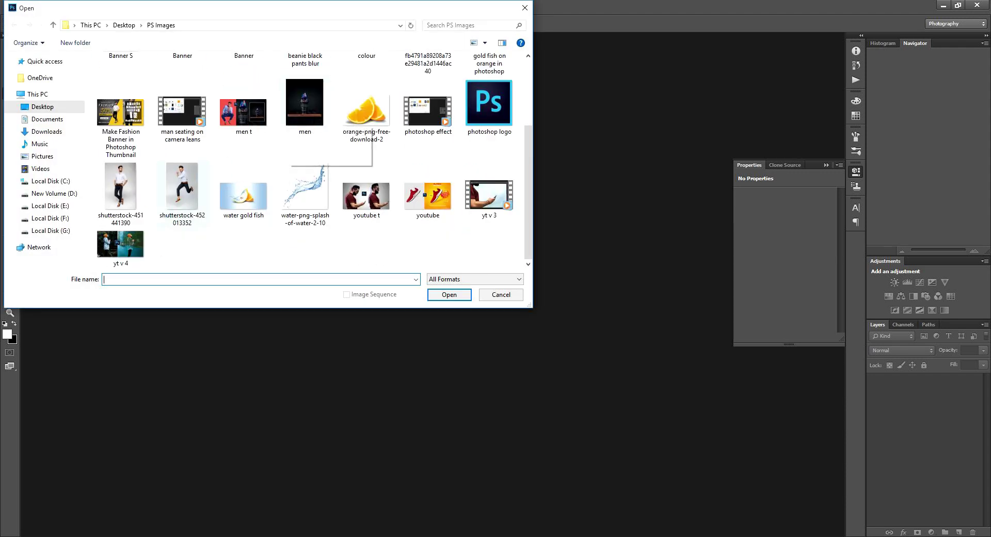
{"action": "left_click", "coordinate": [182, 185]}
{"action": "left_click", "coordinate": [449, 294]}
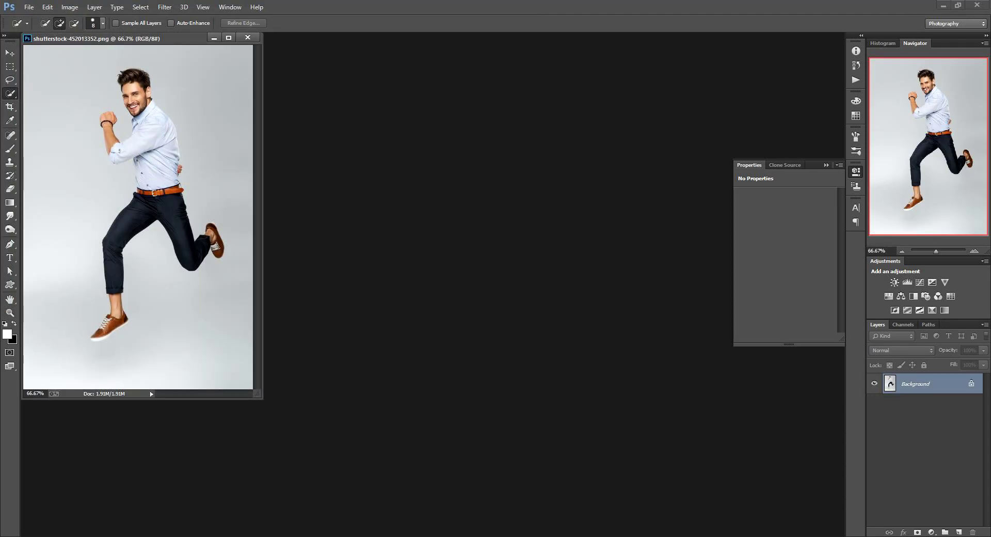
{"action": "left_click_drag", "start_coordinate": [129, 38], "coordinate": [185, 40]}
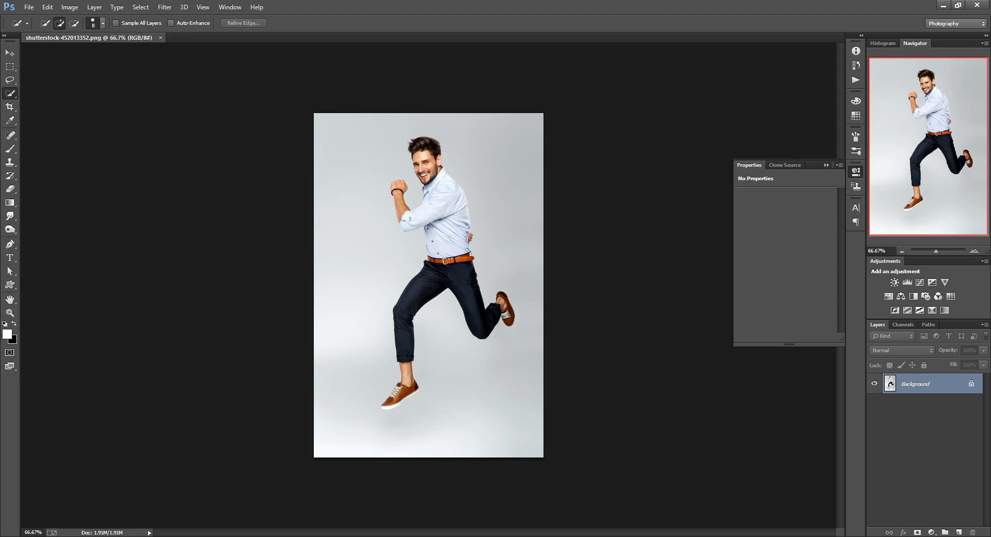
Apply Brightness/Contrast with brightness -21 and contrast 37.
{"action": "left_click", "coordinate": [70, 7]}
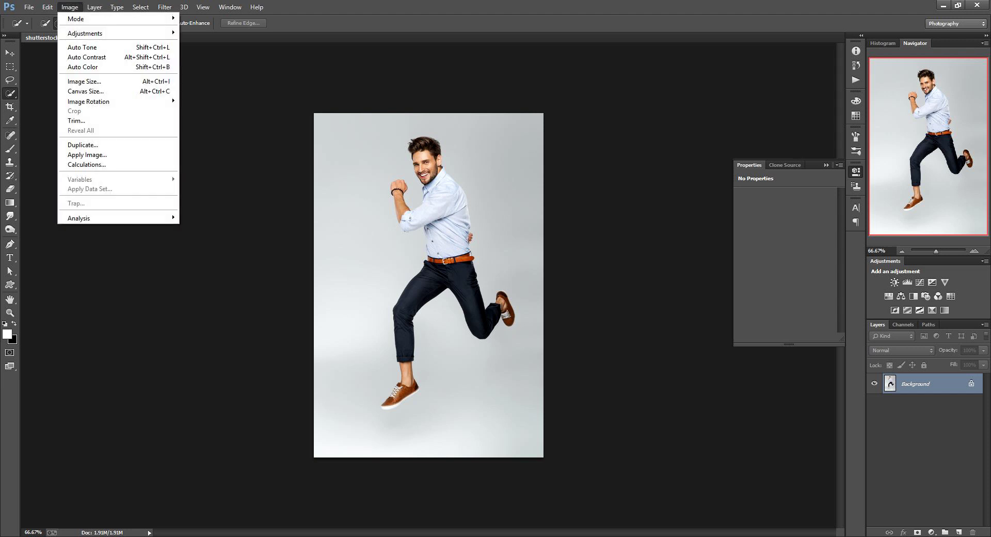
{"action": "left_click", "coordinate": [216, 32]}
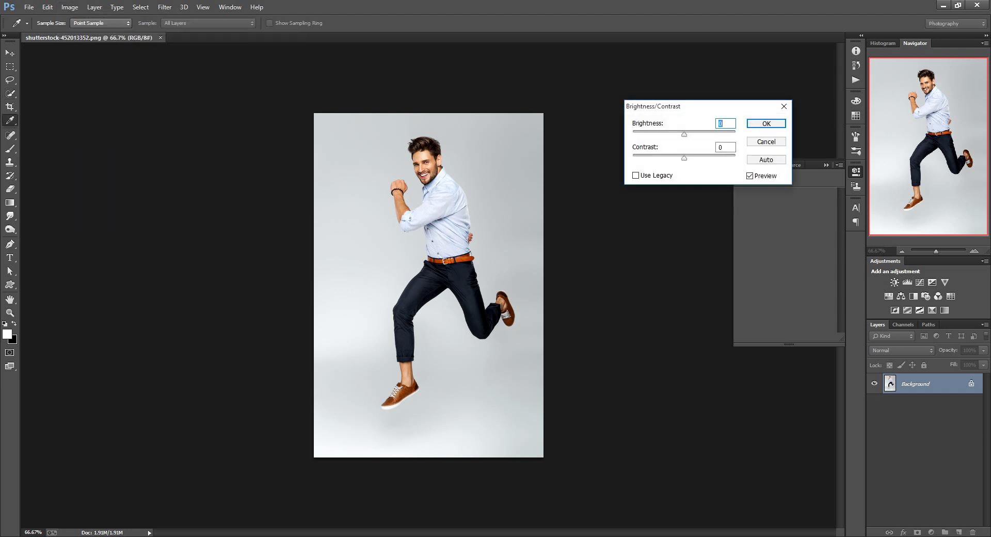
{"action": "key", "text": "Down"}
{"action": "key", "text": "Down"}
{"action": "key", "text": "Down"}
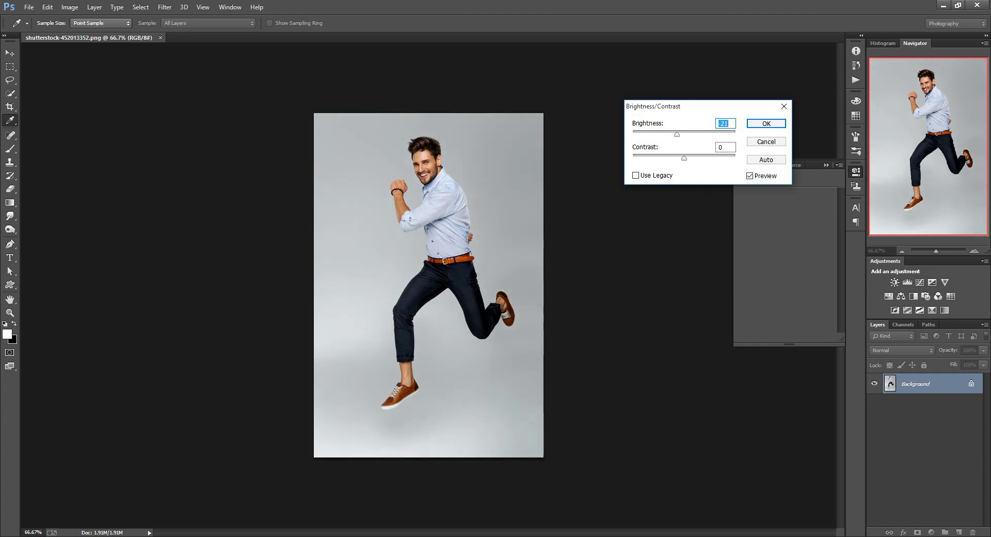
{"action": "key", "text": "Down"}
{"action": "key", "text": "Down"}
{"action": "key", "text": "Down"}
{"action": "key", "text": "Tab"}
{"action": "type", "text": "37"}
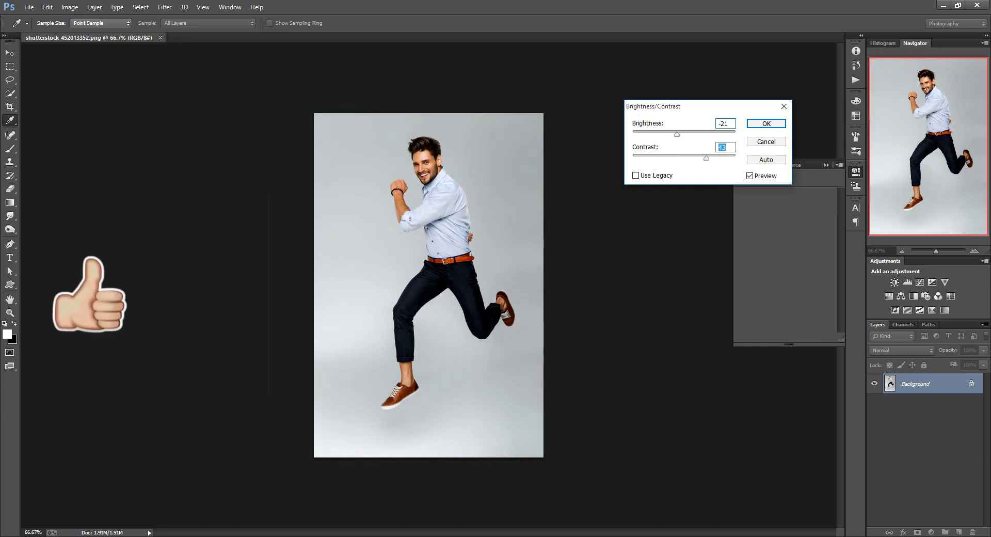
{"action": "key", "text": "Return"}
{"action": "key", "text": "w"}
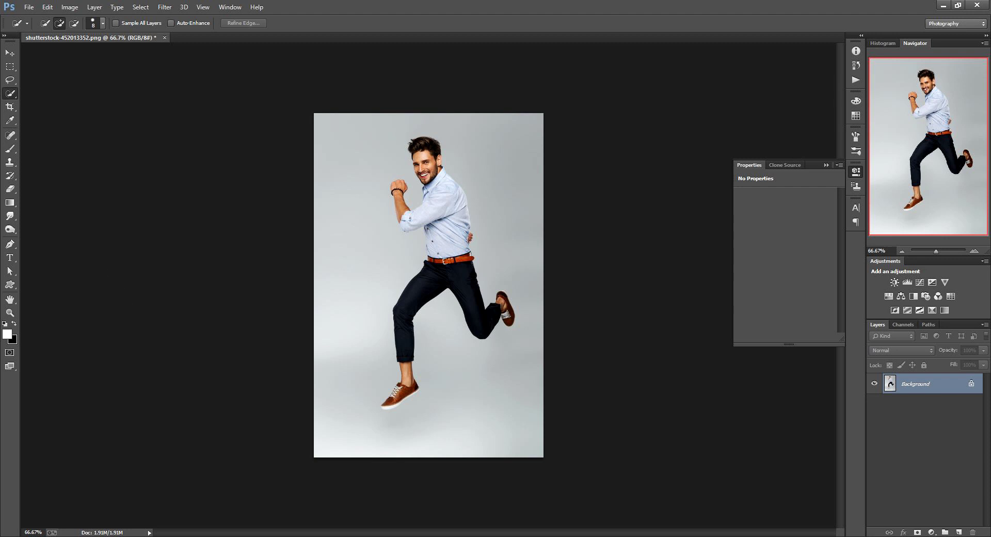
Set up the Custom Shape tool with the triangle shape, no fill and white stroke.
{"action": "key", "text": "u"}
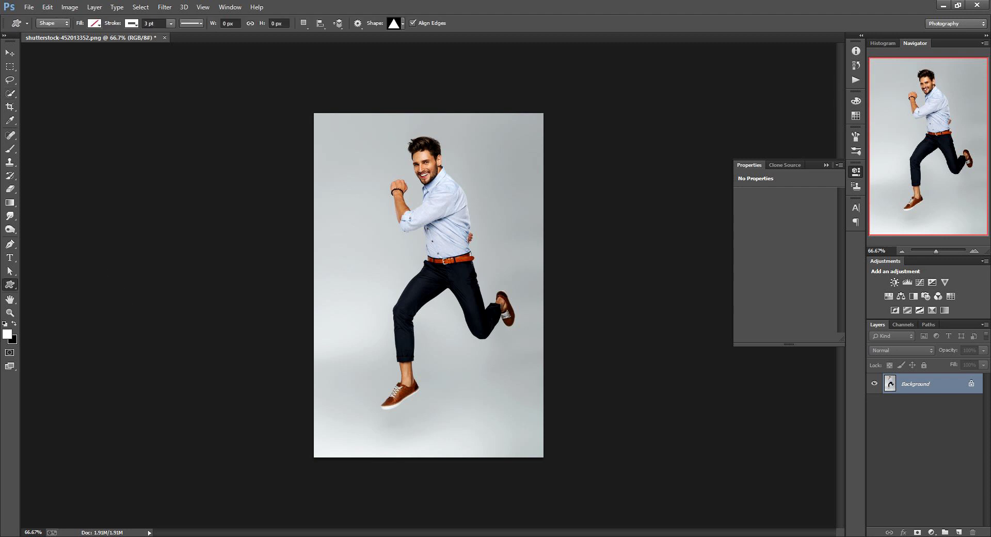
{"action": "left_click", "coordinate": [402, 23]}
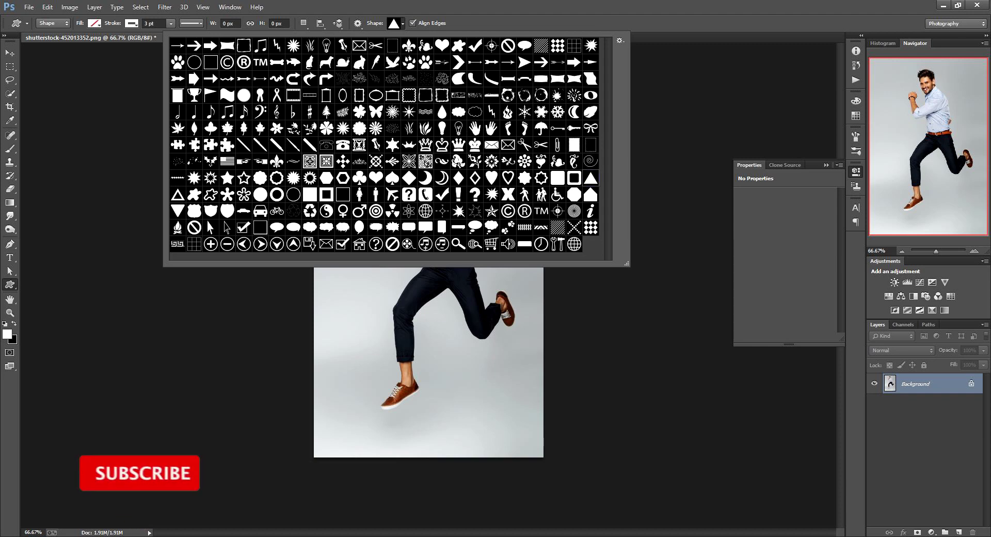
{"action": "key", "text": "Escape"}
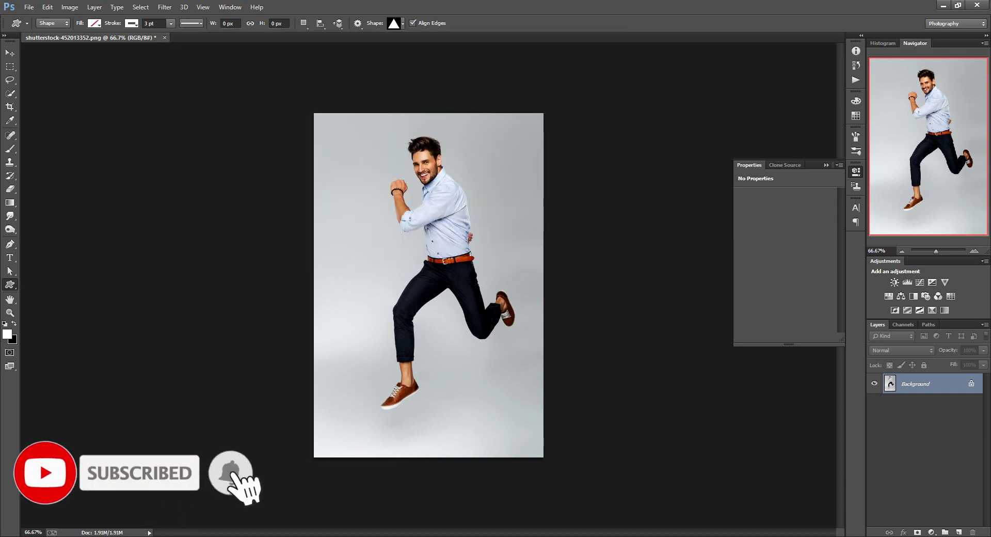
{"action": "left_click", "coordinate": [94, 23]}
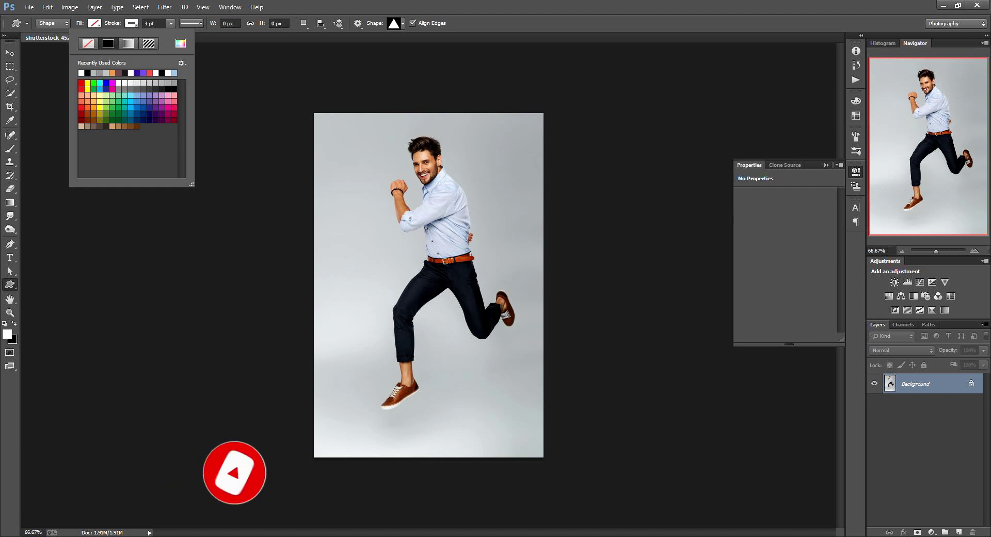
{"action": "key", "text": "Escape"}
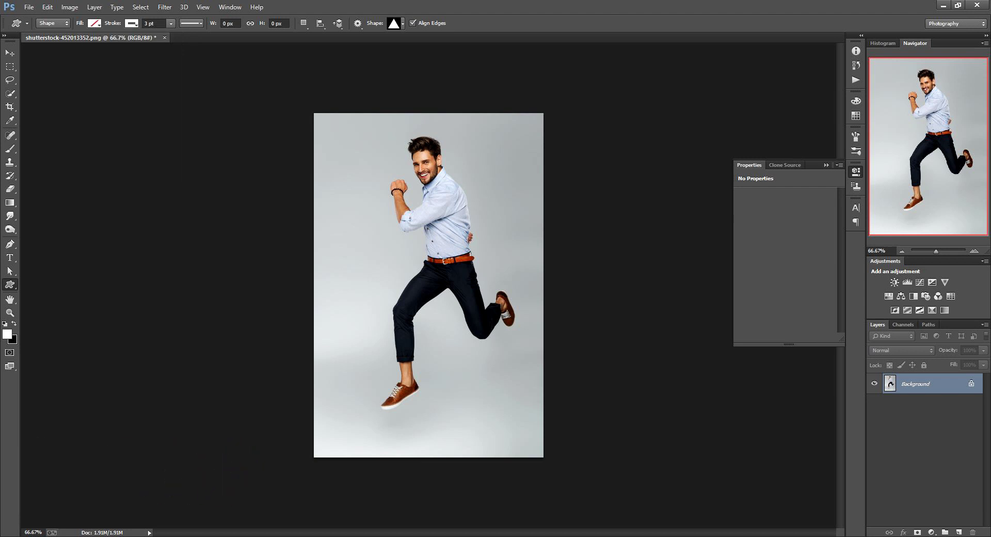
Draw a large white triangle outline over the man's torso.
{"action": "left_click_drag", "start_coordinate": [343, 134], "coordinate": [392, 175]}
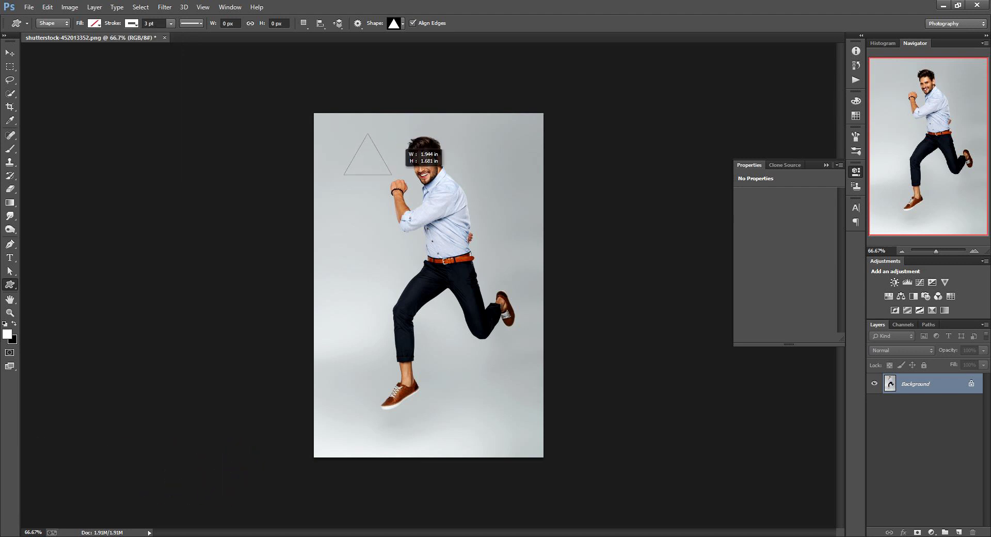
{"action": "left_click_drag", "start_coordinate": [392, 176], "coordinate": [450, 225]}
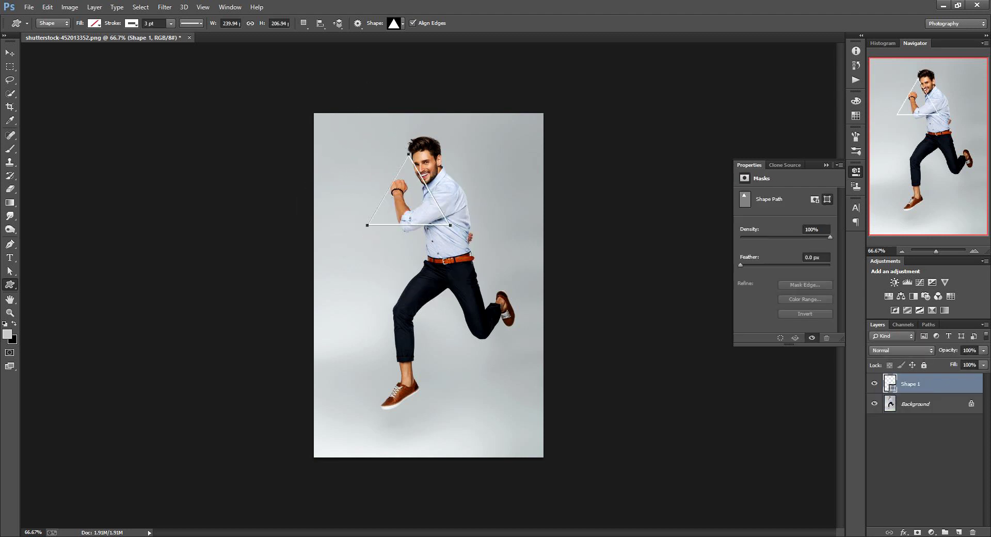
{"action": "key", "text": "ctrl+z"}
{"action": "left_click_drag", "start_coordinate": [400, 229], "coordinate": [470, 290]}
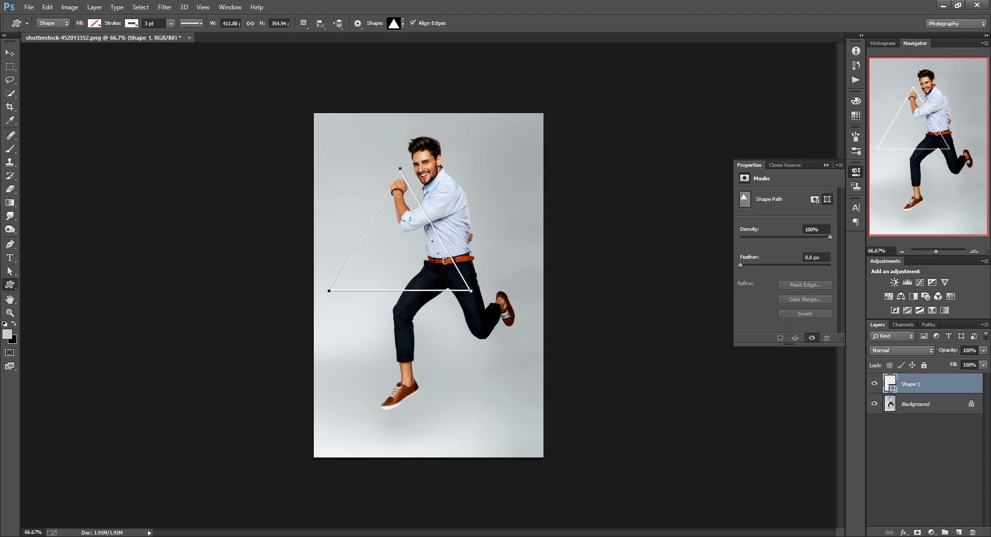
Thicken the triangle's stroke to about 7.8 pt, keeping Shape 1 selected.
{"action": "left_click", "coordinate": [191, 24]}
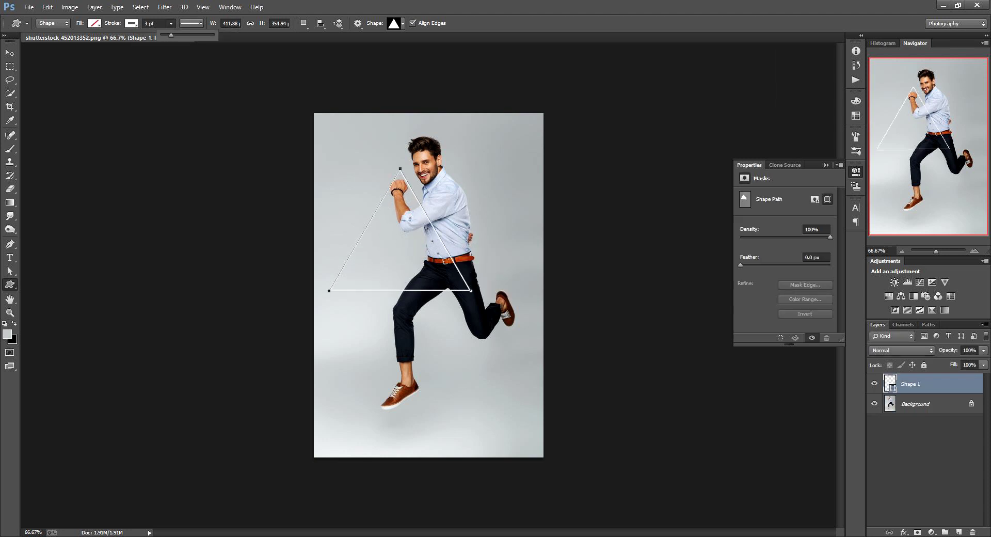
{"action": "left_click_drag", "start_coordinate": [171, 34], "coordinate": [175, 35]}
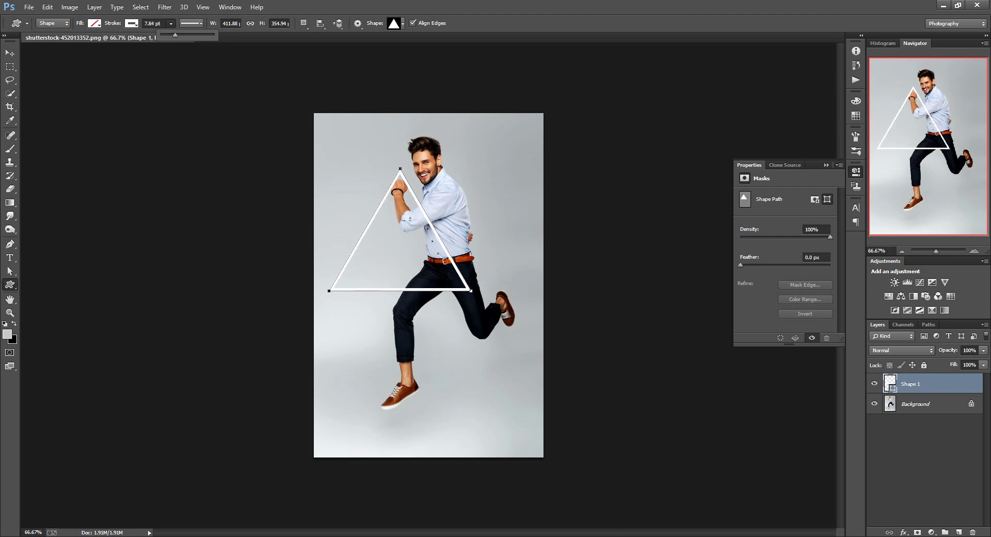
{"action": "left_click", "coordinate": [915, 403]}
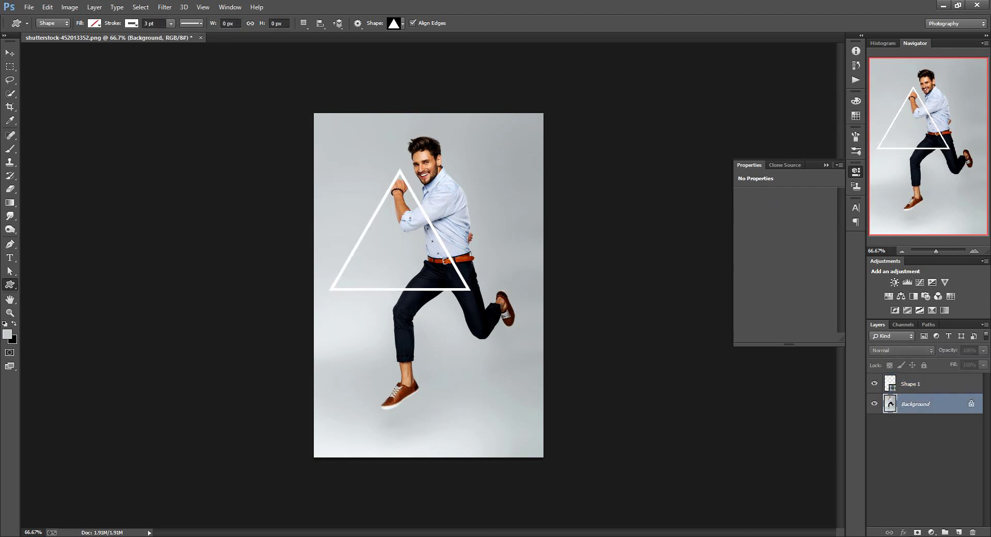
{"action": "left_click", "coordinate": [911, 383]}
Rotate the triangle about 29° and scale it to roughly 119% across the torso.
{"action": "key", "text": "ctrl+t"}
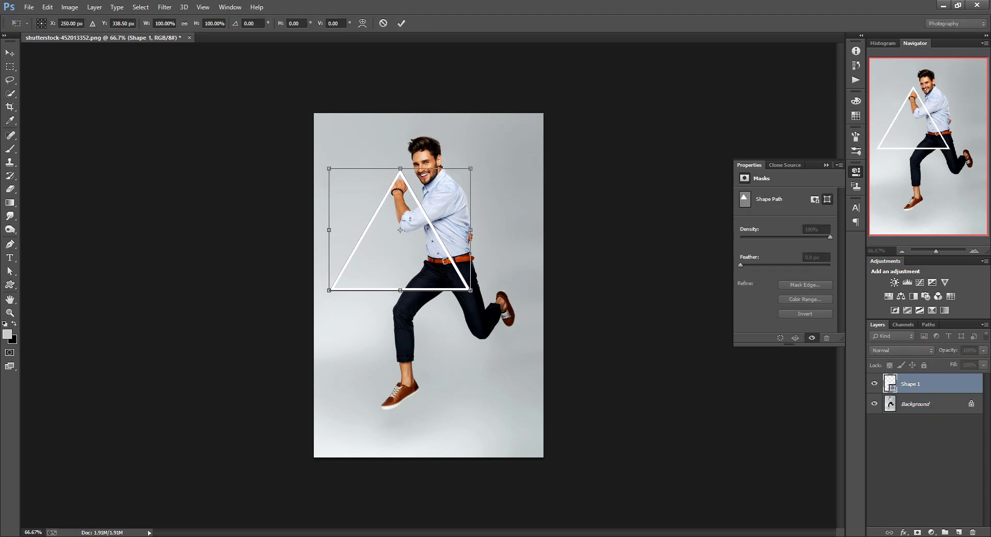
{"action": "left_click_drag", "start_coordinate": [400, 229], "coordinate": [432, 219]}
{"action": "left_click_drag", "start_coordinate": [480, 299], "coordinate": [443, 312]}
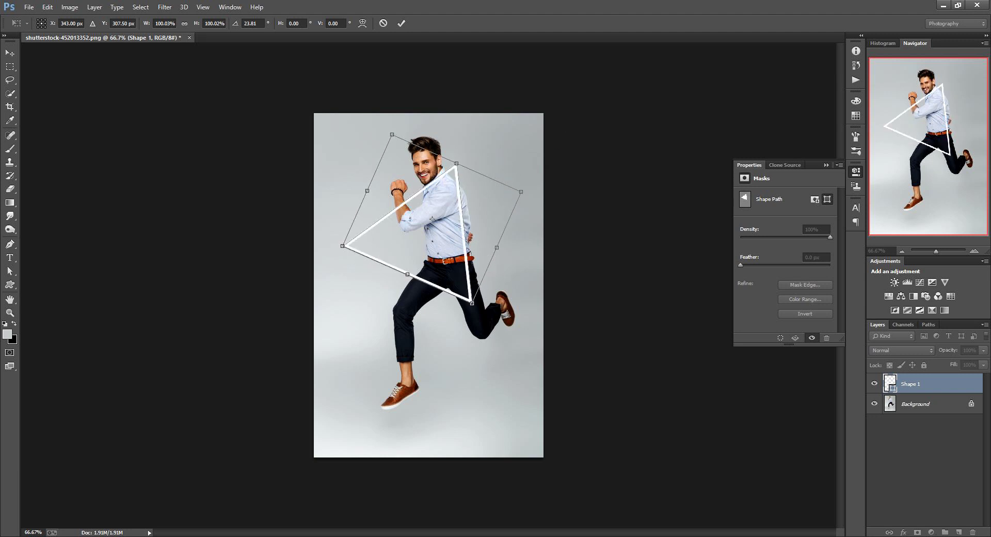
{"action": "left_click_drag", "start_coordinate": [531, 201], "coordinate": [544, 183]}
{"action": "left_click_drag", "start_coordinate": [475, 191], "coordinate": [482, 178]}
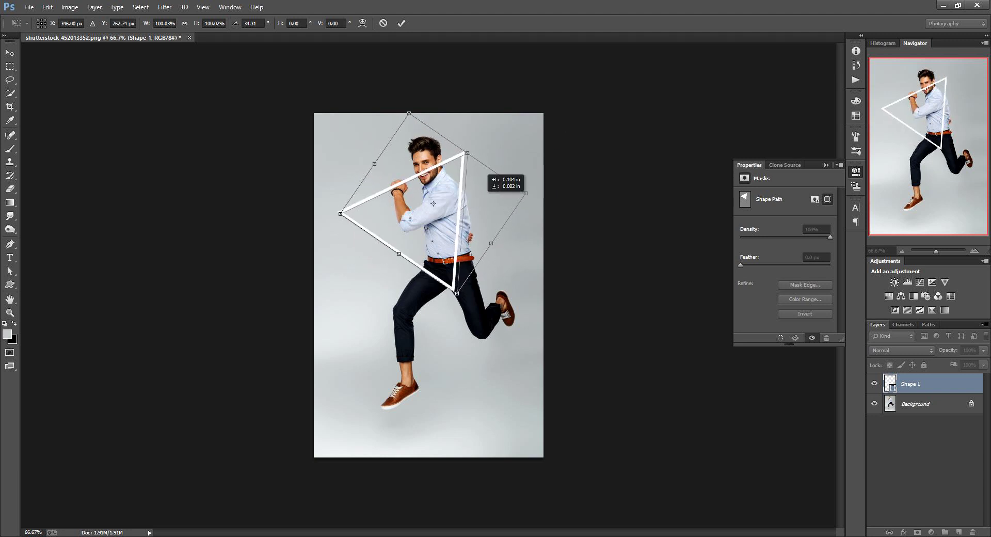
{"action": "mouse_move", "coordinate": [547, 216]}
{"action": "left_mouse_down"}
{"action": "mouse_move", "coordinate": [544, 230]}
{"action": "mouse_move", "coordinate": [538, 203]}
{"action": "left_mouse_up"}
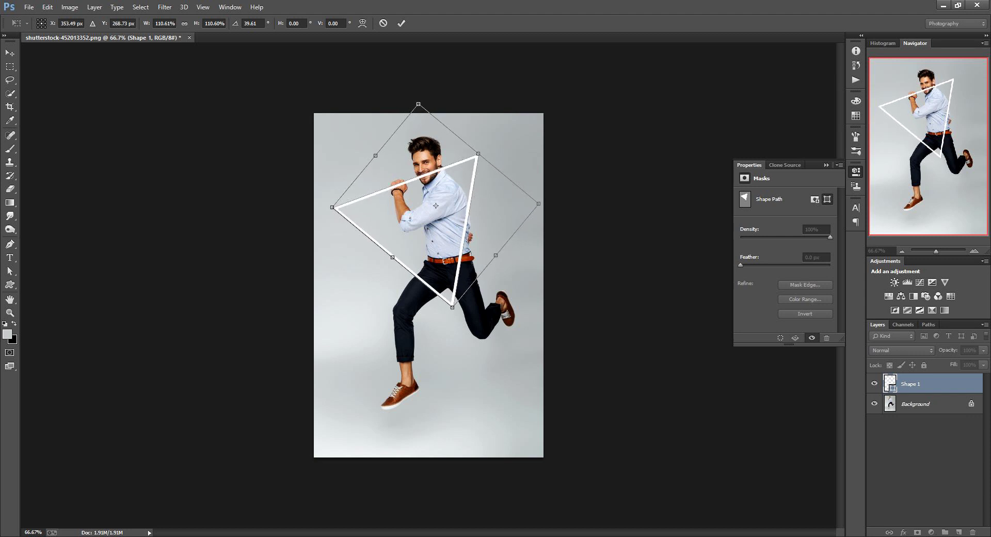
{"action": "mouse_move", "coordinate": [547, 207]}
{"action": "left_mouse_down"}
{"action": "mouse_move", "coordinate": [543, 172]}
{"action": "mouse_move", "coordinate": [553, 166]}
{"action": "mouse_move", "coordinate": [539, 217]}
{"action": "left_mouse_up"}
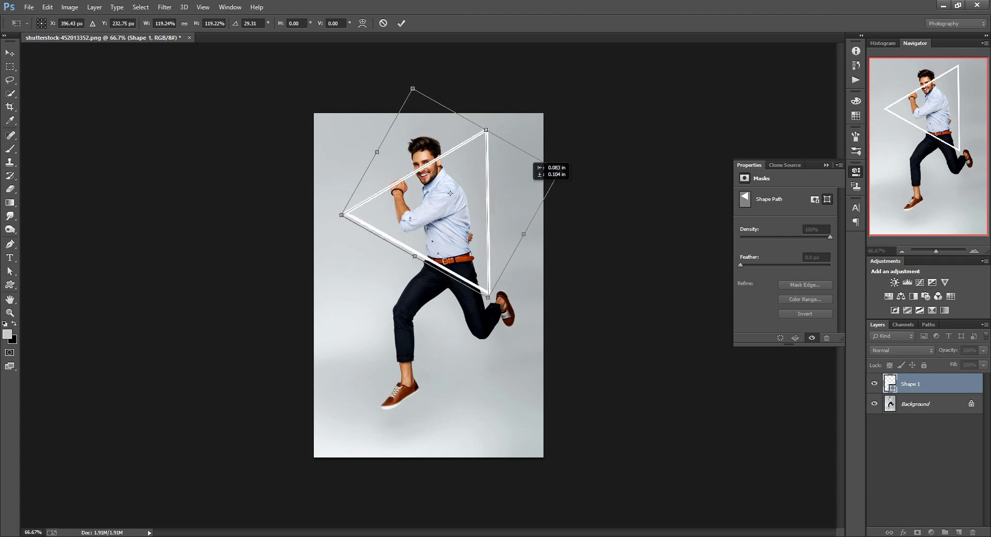
{"action": "key", "text": "Return"}
Duplicate the triangle layer, rasterize the copy, and show only the copy.
{"action": "key", "text": "ctrl+j"}
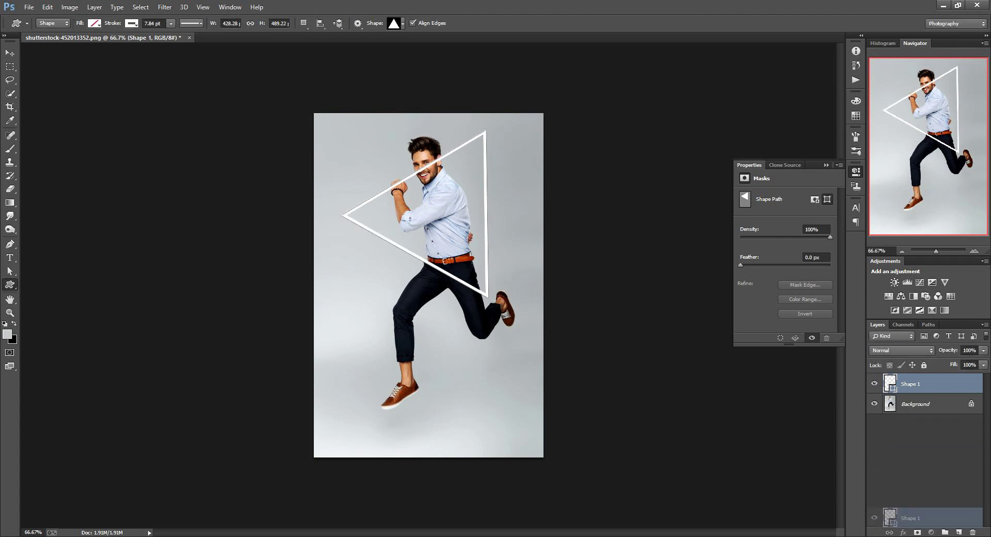
{"action": "right_click", "coordinate": [928, 383]}
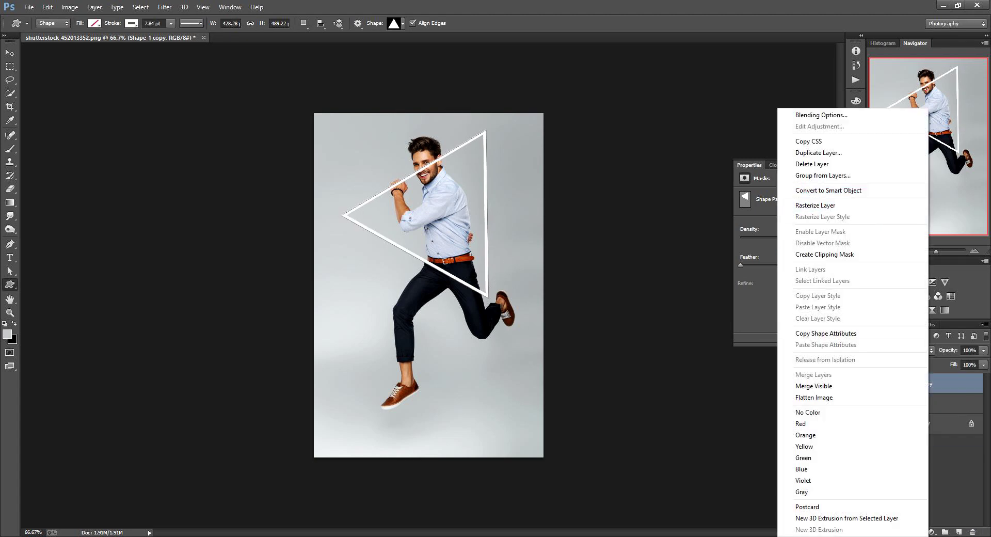
{"action": "left_click", "coordinate": [815, 205]}
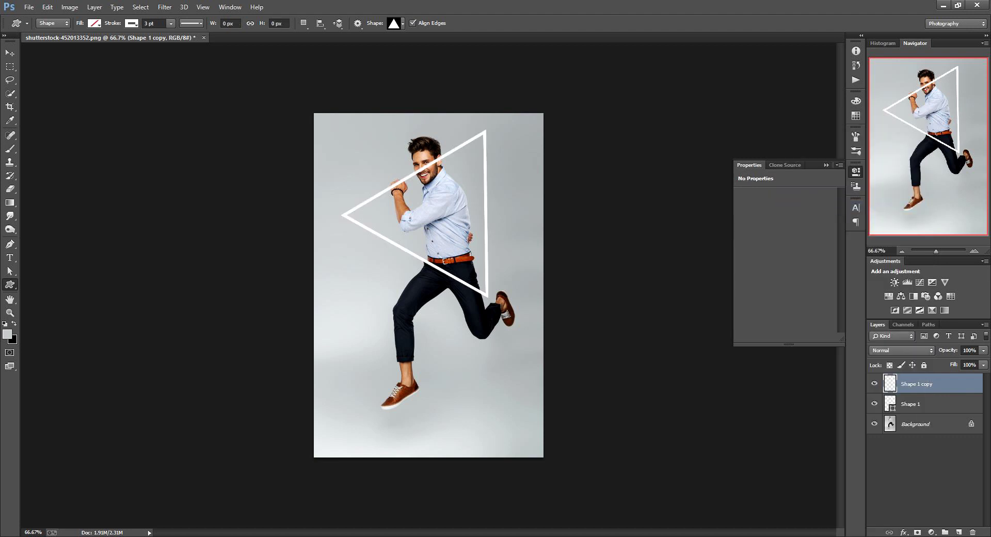
{"action": "left_click_drag", "start_coordinate": [874, 383], "coordinate": [873, 404]}
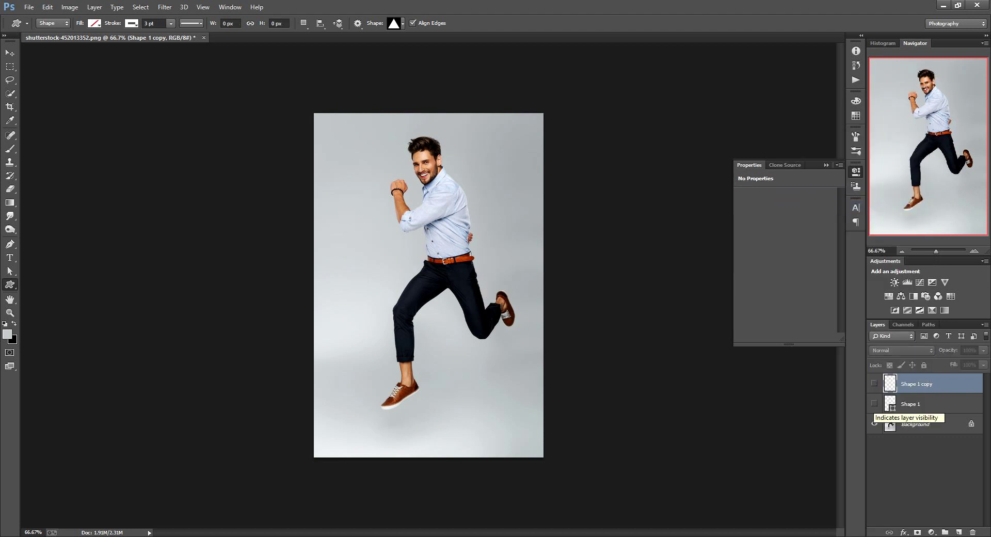
{"action": "left_click", "coordinate": [874, 403]}
{"action": "left_click", "coordinate": [874, 403]}
{"action": "left_click", "coordinate": [874, 383]}
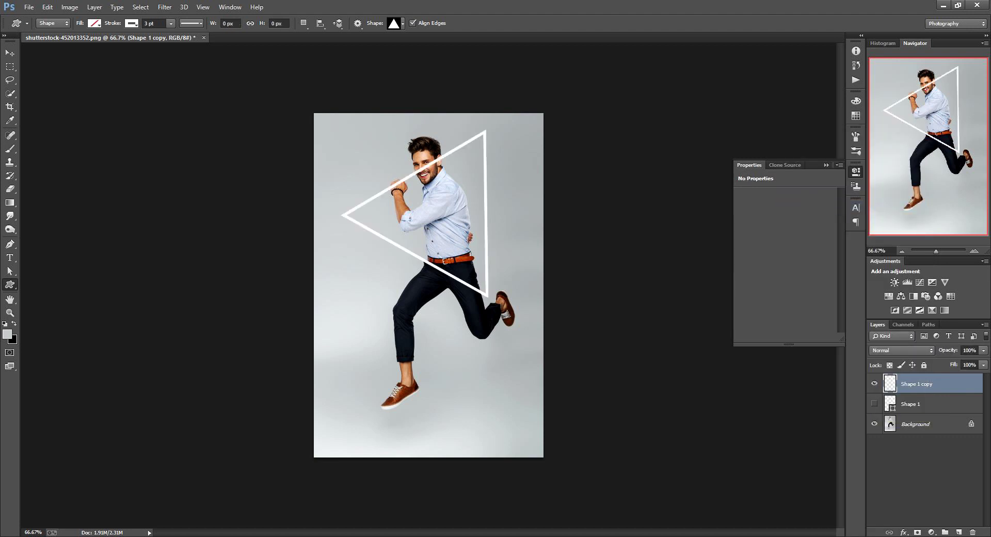
Colorize the copied triangle cyan with Hue 185, Saturation 100, Lightness -38.
{"action": "left_click", "coordinate": [69, 6]}
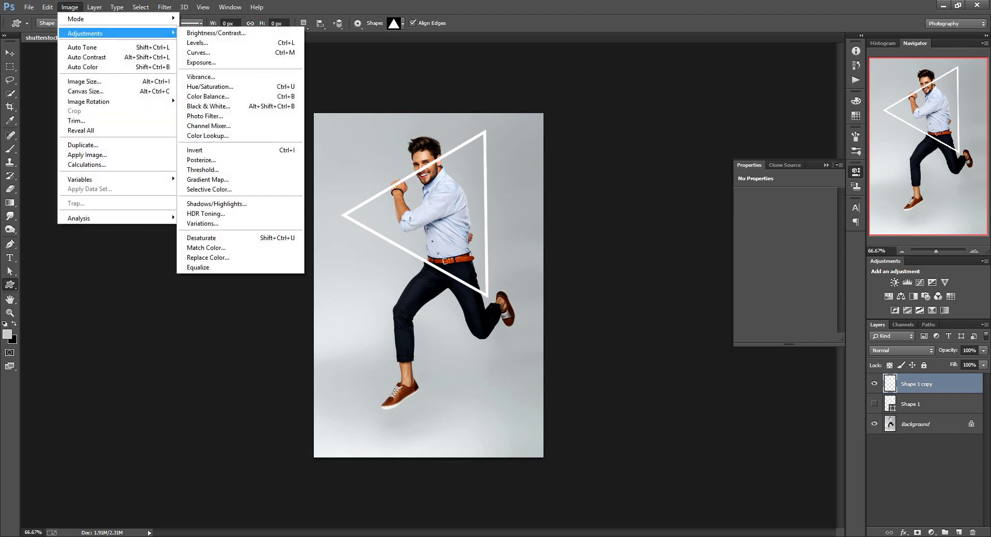
{"action": "left_click", "coordinate": [208, 86]}
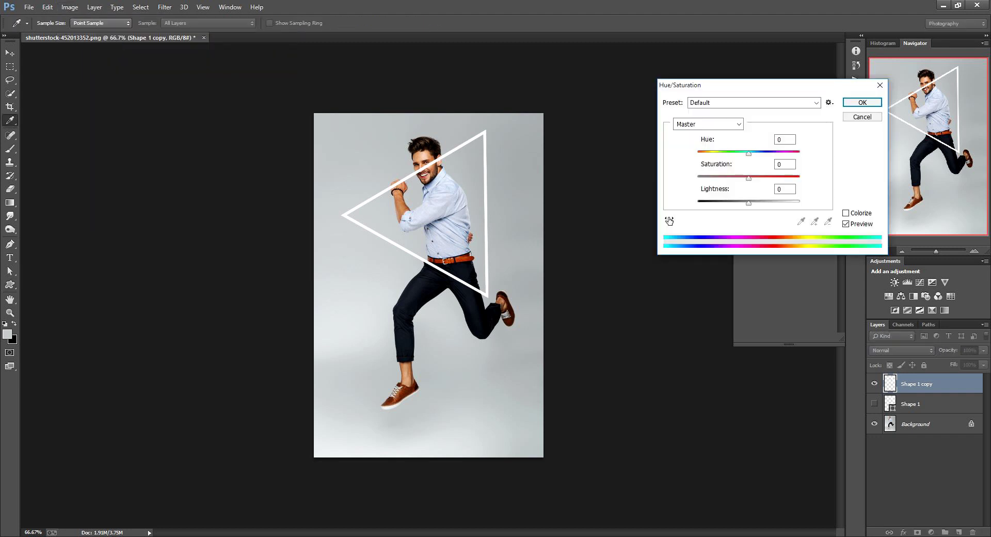
{"action": "key", "text": "alt+o"}
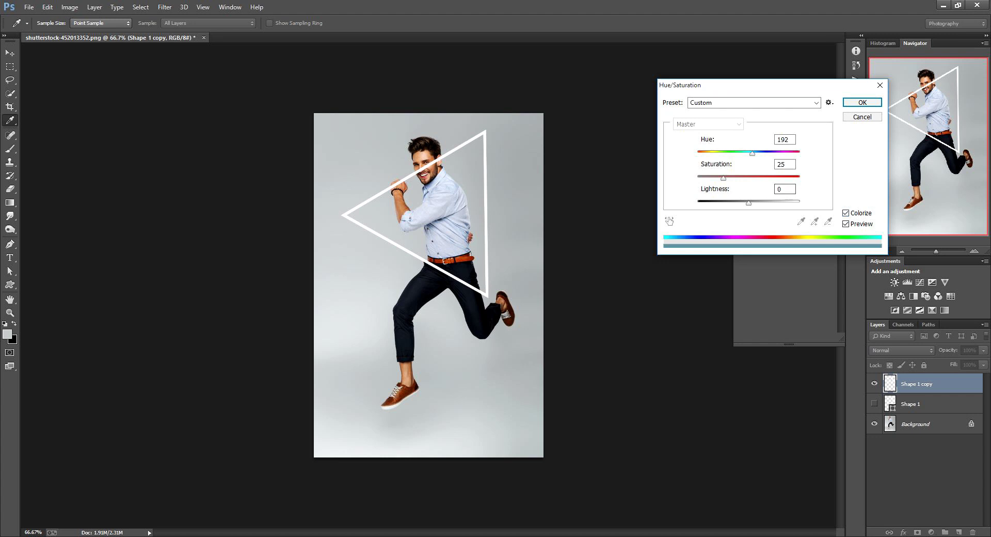
{"action": "type", "text": "-34"}
{"action": "key", "text": "shift+Tab"}
{"action": "type", "text": "47"}
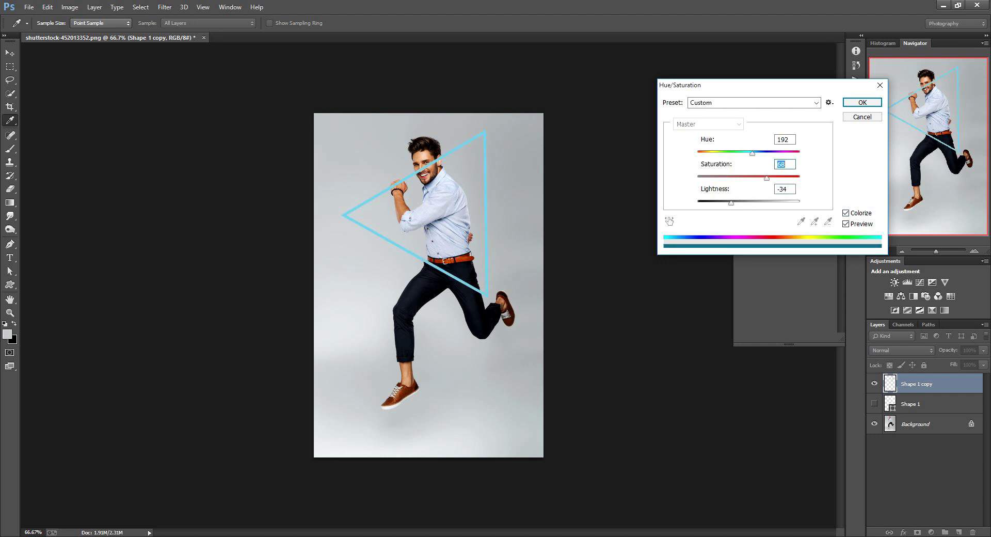
{"action": "type", "text": "73"}
{"action": "key", "text": "shift+Tab"}
{"action": "type", "text": "204"}
{"action": "key", "text": "Tab"}
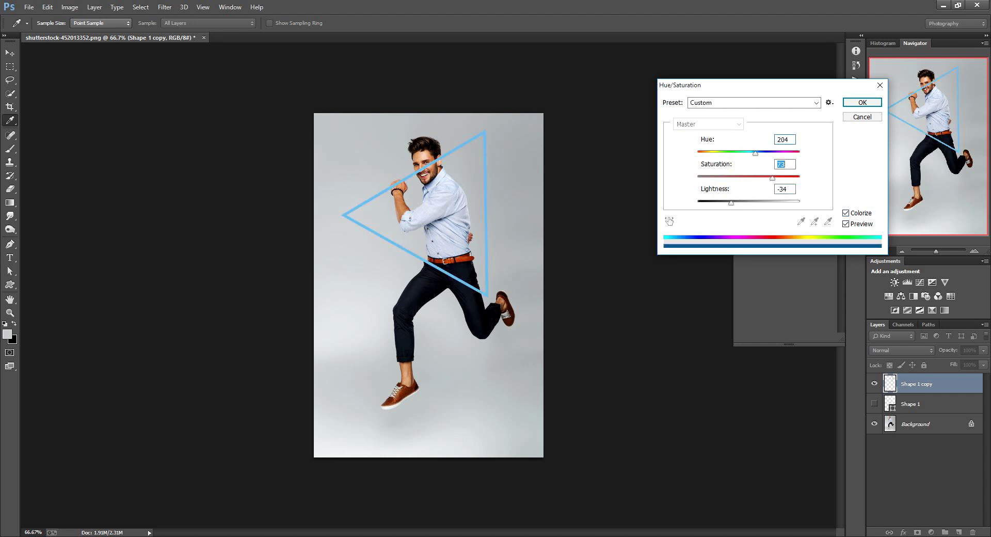
{"action": "key", "text": "shift+Up"}
{"action": "key", "text": "shift+Up"}
{"action": "key", "text": "shift+Up"}
{"action": "key", "text": "shift+Tab"}
{"action": "key", "text": "Down"}
{"action": "key", "text": "Down"}
{"action": "key", "text": "Down"}
{"action": "key", "text": "Down"}
{"action": "key", "text": "Down"}
{"action": "key", "text": "Down"}
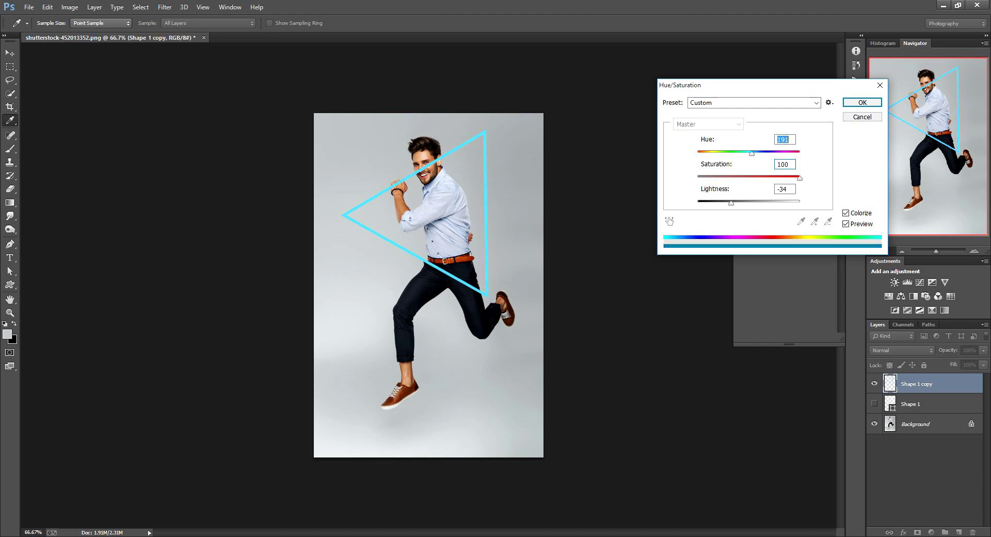
{"action": "key", "text": "Down"}
{"action": "key", "text": "Down"}
{"action": "key", "text": "Down"}
{"action": "key", "text": "Down"}
{"action": "key", "text": "Down"}
{"action": "key", "text": "Down"}
{"action": "key", "text": "Tab"}
{"action": "key", "text": "Tab"}
{"action": "key", "text": "Down"}
{"action": "key", "text": "Down"}
{"action": "key", "text": "Down"}
{"action": "key", "text": "Return"}
Hide the cyan triangle and make the Background layer active.
{"action": "key", "text": "u"}
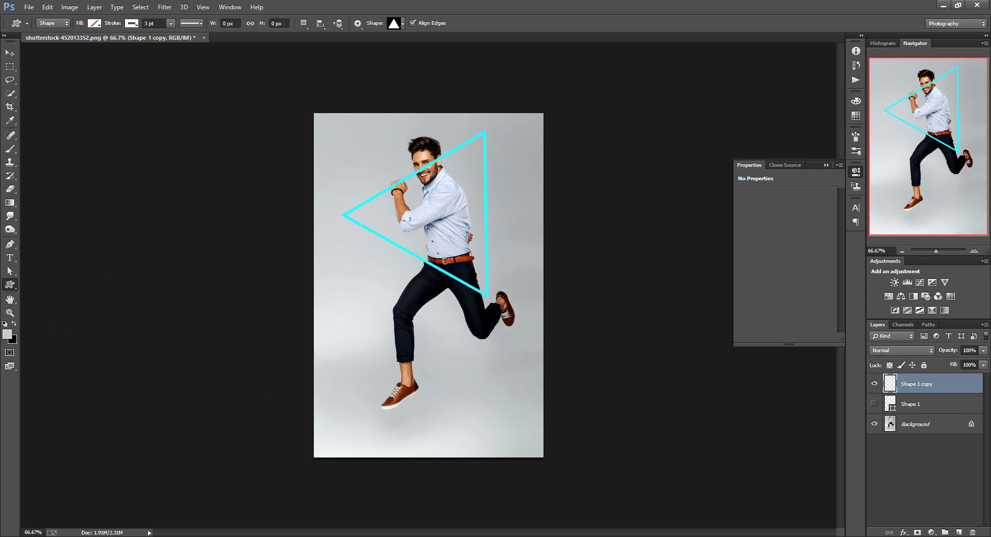
{"action": "left_click", "coordinate": [874, 383]}
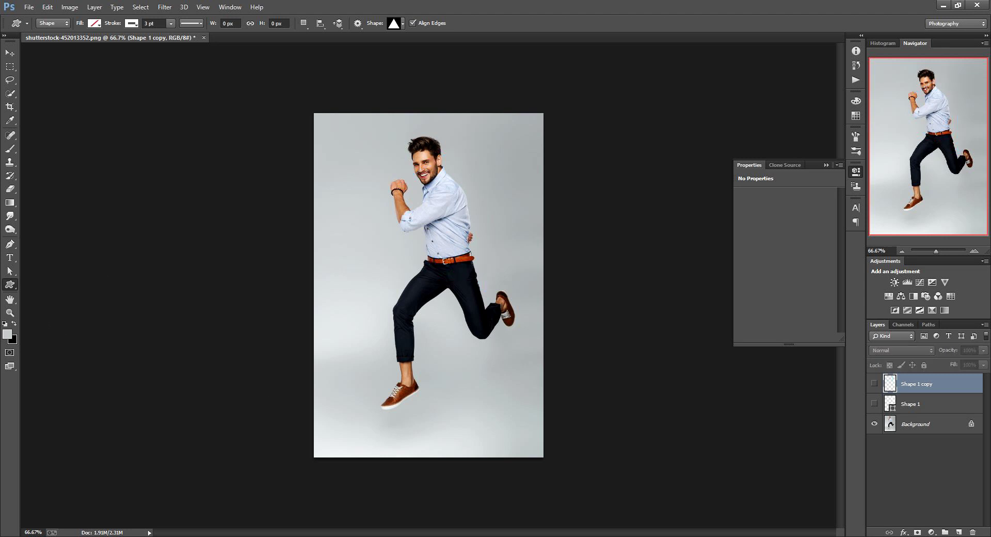
{"action": "left_click", "coordinate": [916, 424]}
Quick-select the man's head and raised fist down to the elbow.
{"action": "key", "text": "w"}
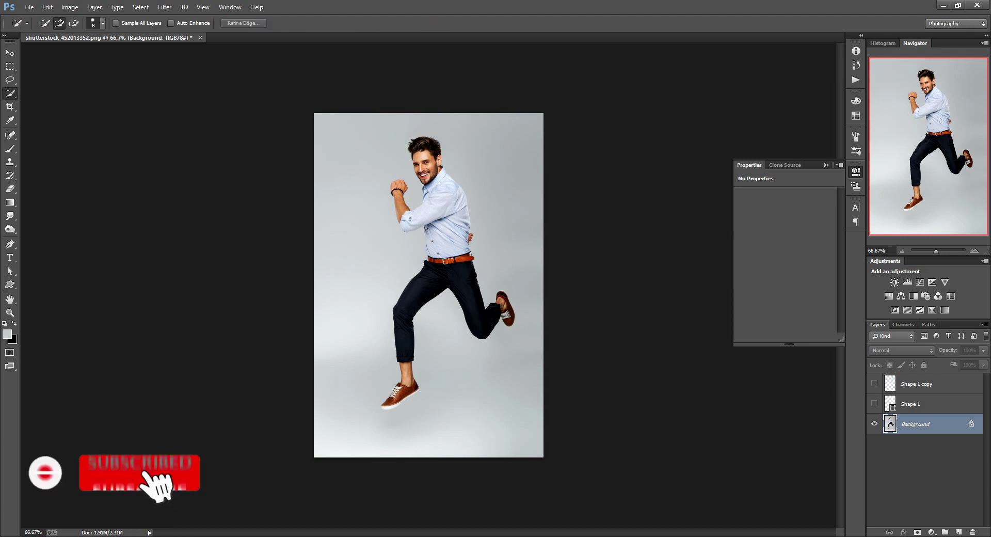
{"action": "scroll", "coordinate": [427, 251], "scroll_direction": "up", "scroll_amount": 1}
{"action": "scroll", "coordinate": [427, 251], "scroll_direction": "up", "scroll_amount": 1}
{"action": "mouse_move", "coordinate": [423, 129]}
{"action": "left_mouse_down"}
{"action": "mouse_move", "coordinate": [421, 95]}
{"action": "mouse_move", "coordinate": [444, 124]}
{"action": "left_mouse_up"}
{"action": "left_click", "coordinate": [385, 158]}
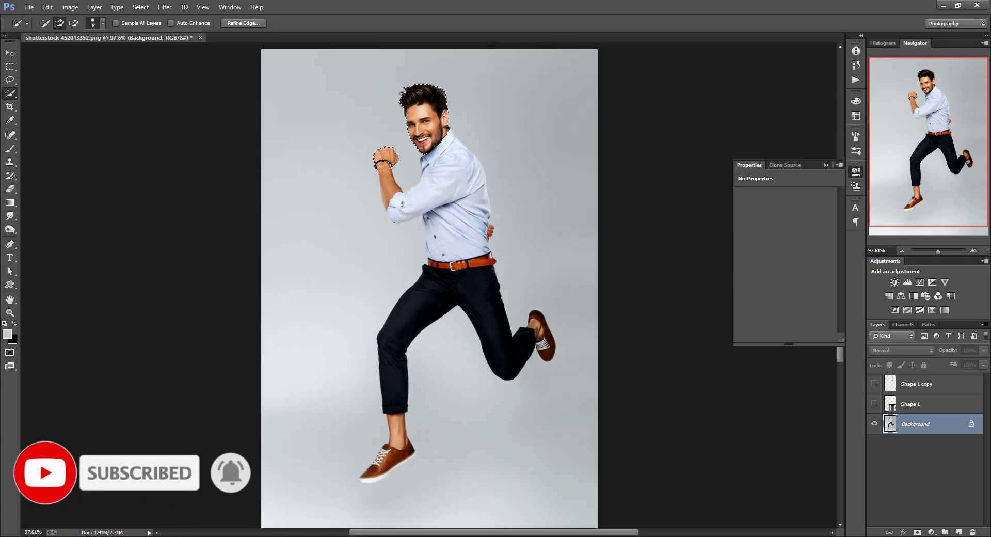
{"action": "left_click_drag", "start_coordinate": [385, 164], "coordinate": [388, 205]}
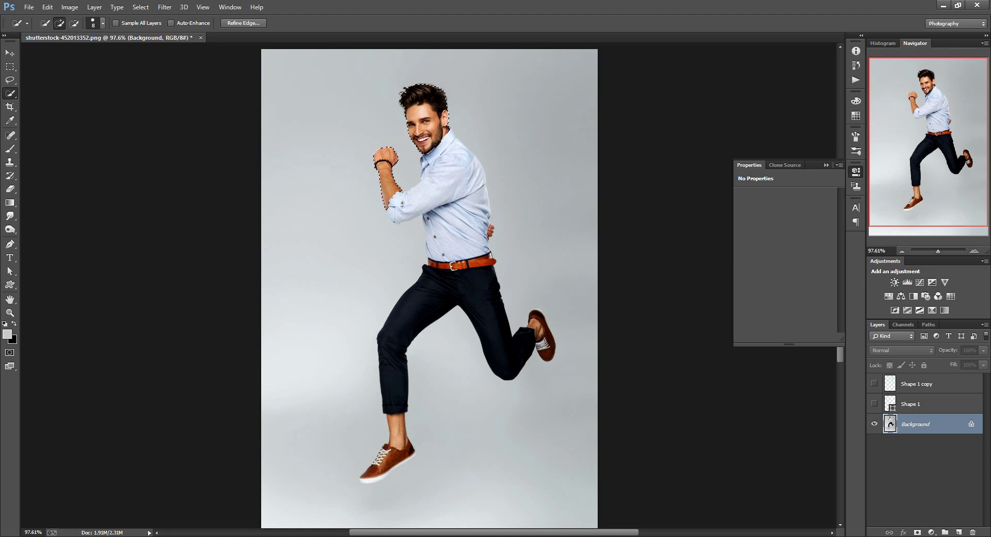
Show the cyan triangle, erase its line inside the selection, and deselect.
{"action": "left_click", "coordinate": [916, 383]}
{"action": "left_click", "coordinate": [874, 384]}
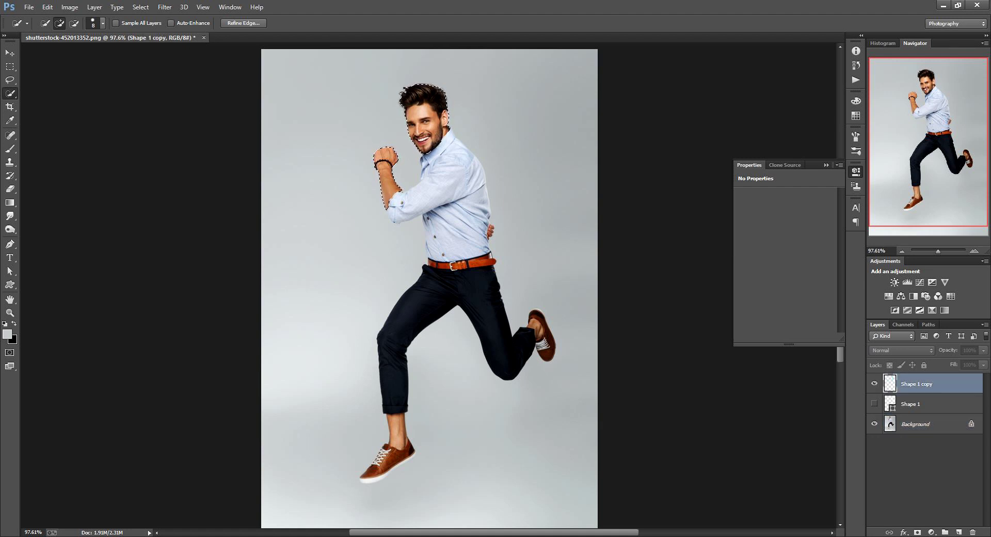
{"action": "key", "text": "b"}
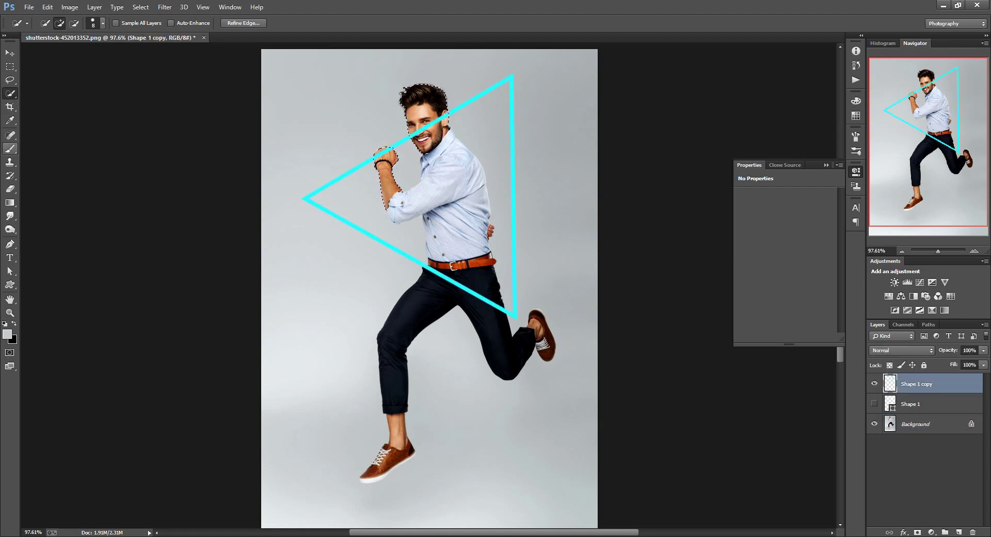
{"action": "key", "text": "e"}
{"action": "key", "text": "Delete"}
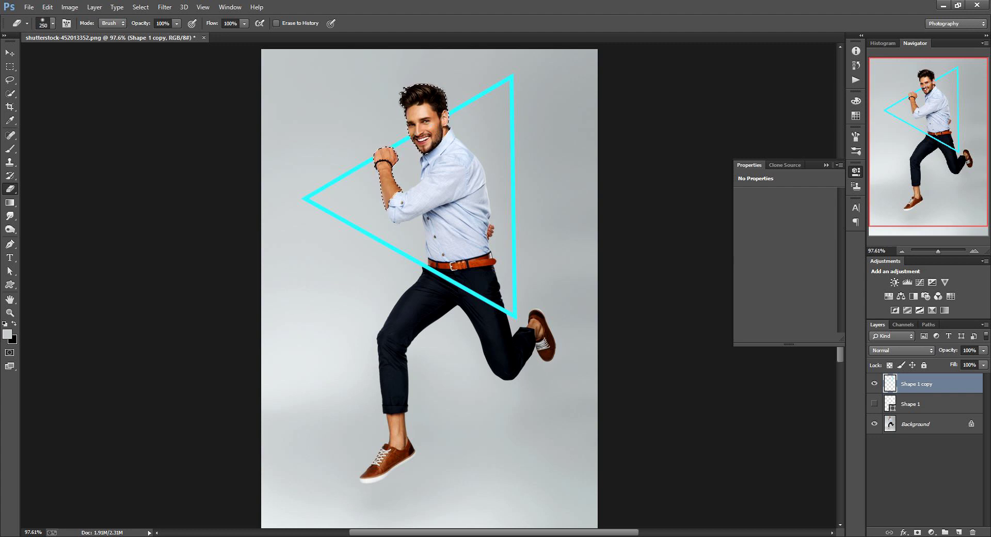
{"action": "key", "text": "ctrl+d"}
Add an Outer Glow in colour 67f0ff to the cyan triangle layer.
{"action": "right_click", "coordinate": [910, 383]}
{"action": "left_click", "coordinate": [784, 114]}
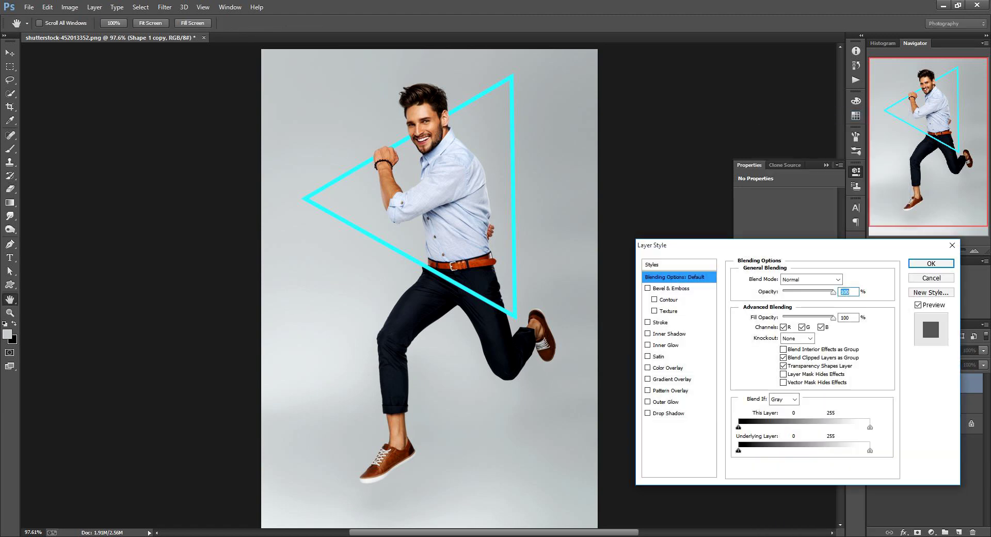
{"action": "left_click", "coordinate": [666, 401]}
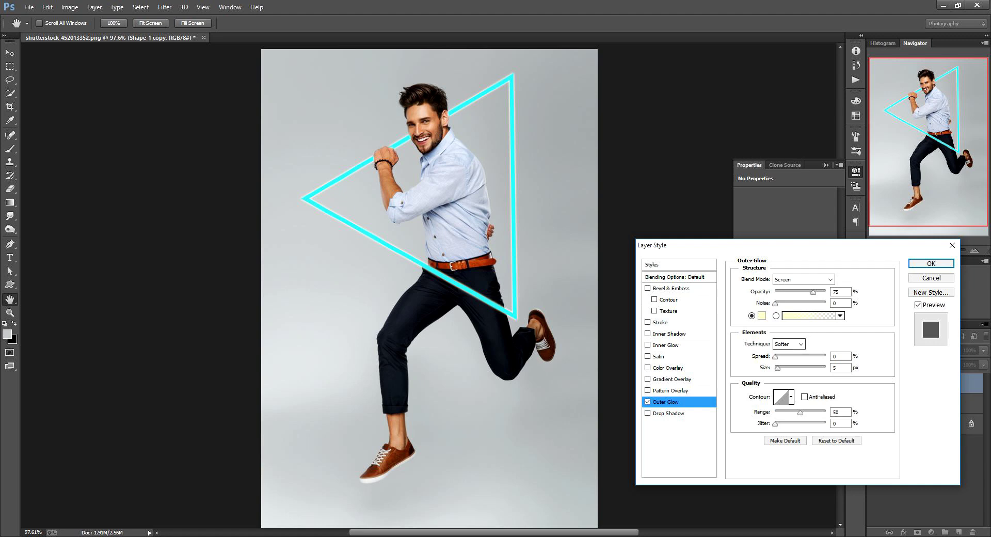
{"action": "left_click", "coordinate": [761, 315]}
{"action": "type", "text": "64f0ff"}
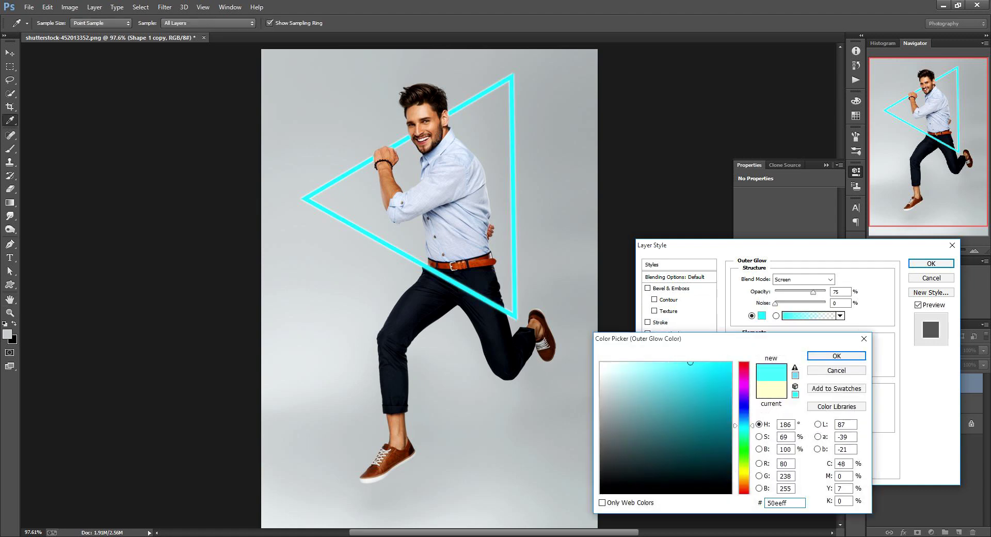
{"action": "type", "text": "67f0ff"}
{"action": "key", "text": "Return"}
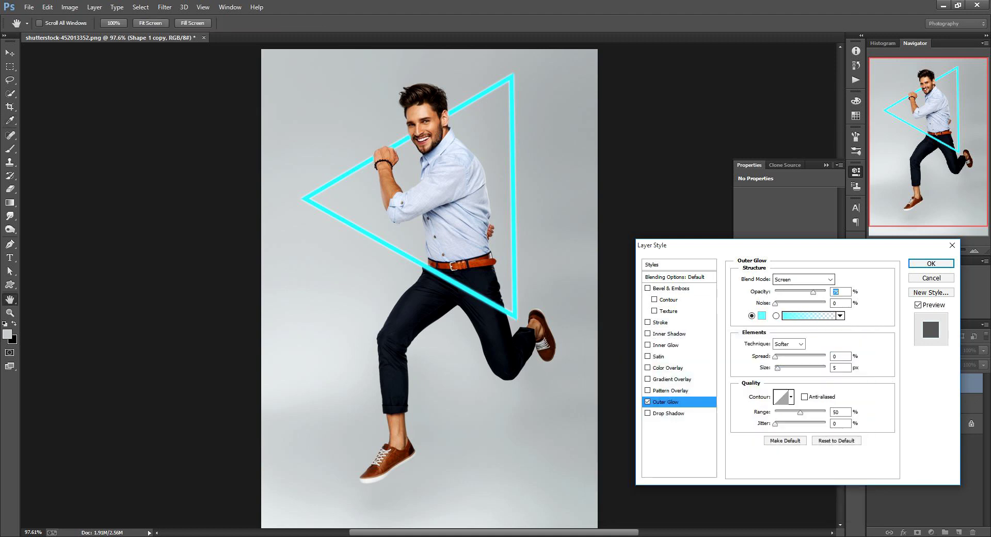
Raise the glow opacity to 86% and adjust its spread and size.
{"action": "left_click_drag", "start_coordinate": [813, 292], "coordinate": [818, 292]}
{"action": "left_click_drag", "start_coordinate": [775, 356], "coordinate": [786, 367]}
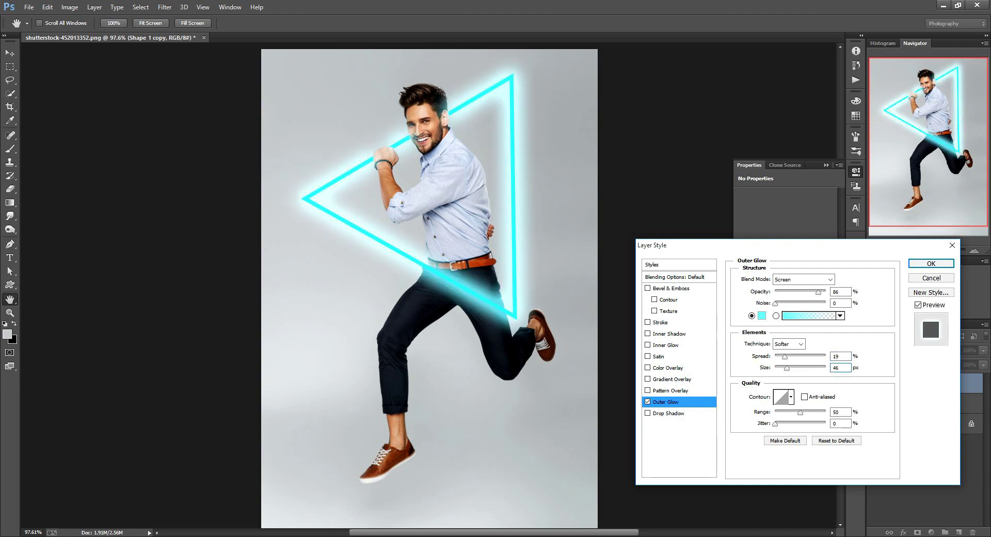
{"action": "key", "text": "shift+Tab"}
{"action": "key", "text": "Down"}
{"action": "key", "text": "Down"}
{"action": "key", "text": "Tab"}
{"action": "key", "text": "Up"}
{"action": "key", "text": "Up"}
{"action": "key", "text": "Up"}
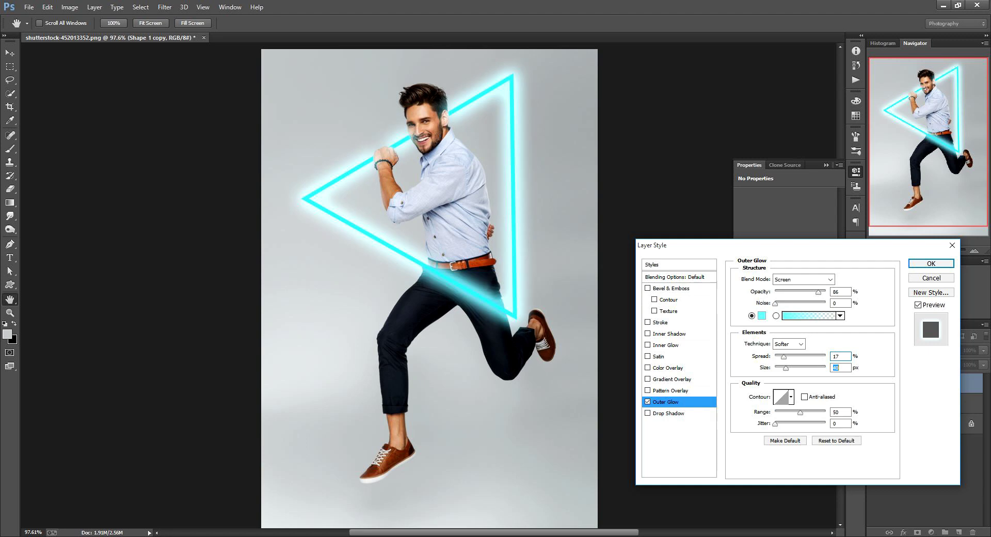
{"action": "key", "text": "Down"}
{"action": "key", "text": "Down"}
{"action": "key", "text": "Down"}
Set the glow blend mode to Lighten.
{"action": "key", "text": "shift+Tab"}
{"action": "key", "text": "alt+Down"}
{"action": "key", "text": "Up"}
{"action": "key", "text": "Up"}
{"action": "key", "text": "Up"}
{"action": "key", "text": "Return"}
{"action": "key", "text": "Down"}
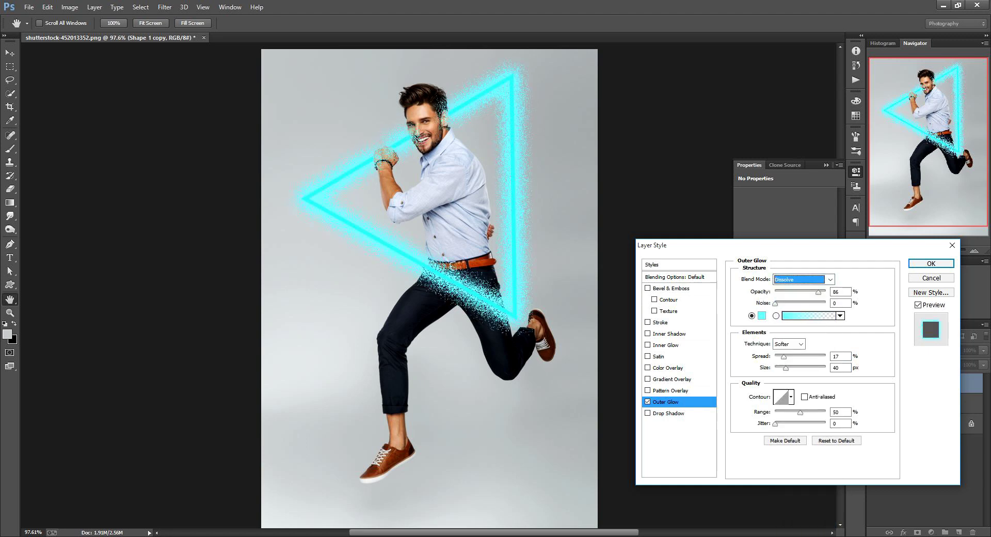
{"action": "key", "text": "Down"}
{"action": "key", "text": "Down"}
{"action": "key", "text": "Down"}
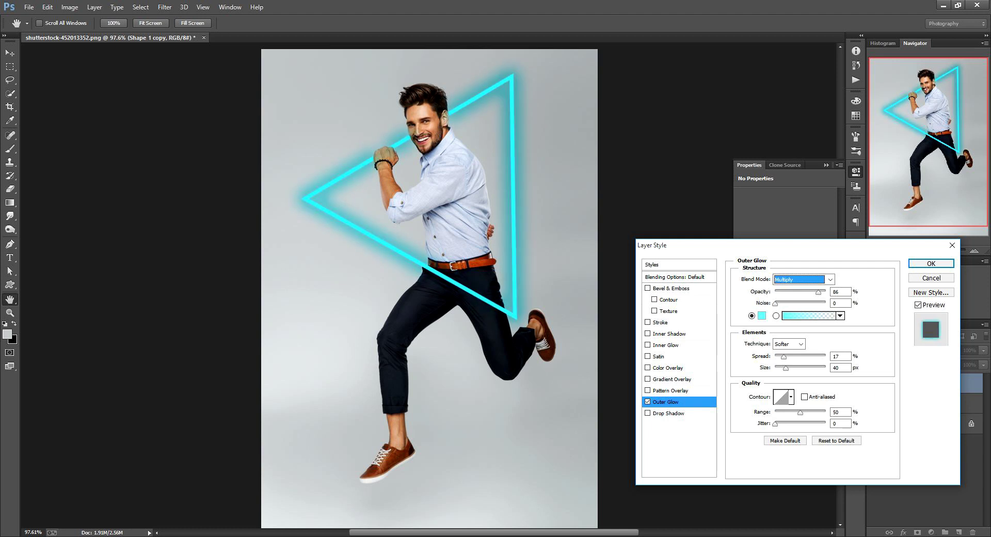
{"action": "key", "text": "Down"}
{"action": "key", "text": "Down"}
{"action": "key", "text": "Down"}
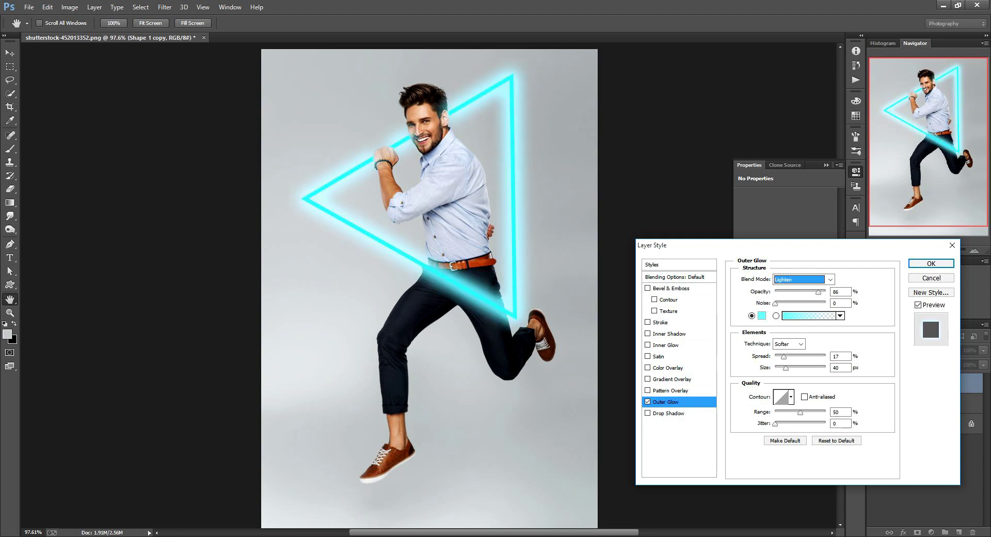
Finalize the glow with spread 19% and size 32 px, and apply it.
{"action": "key", "text": "Tab"}
{"action": "key", "text": "Tab"}
{"action": "key", "text": "Tab"}
{"action": "key", "text": "Up"}
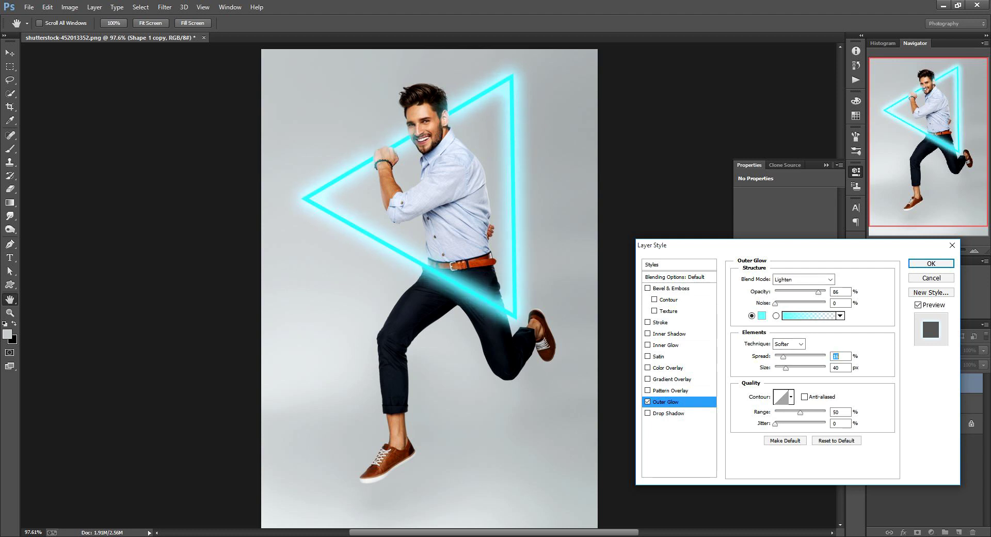
{"action": "key", "text": "Up"}
{"action": "key", "text": "Tab"}
{"action": "key", "text": "Down"}
{"action": "key", "text": "Down"}
{"action": "key", "text": "Down"}
{"action": "key", "text": "Down"}
{"action": "key", "text": "Down"}
{"action": "key", "text": "Down"}
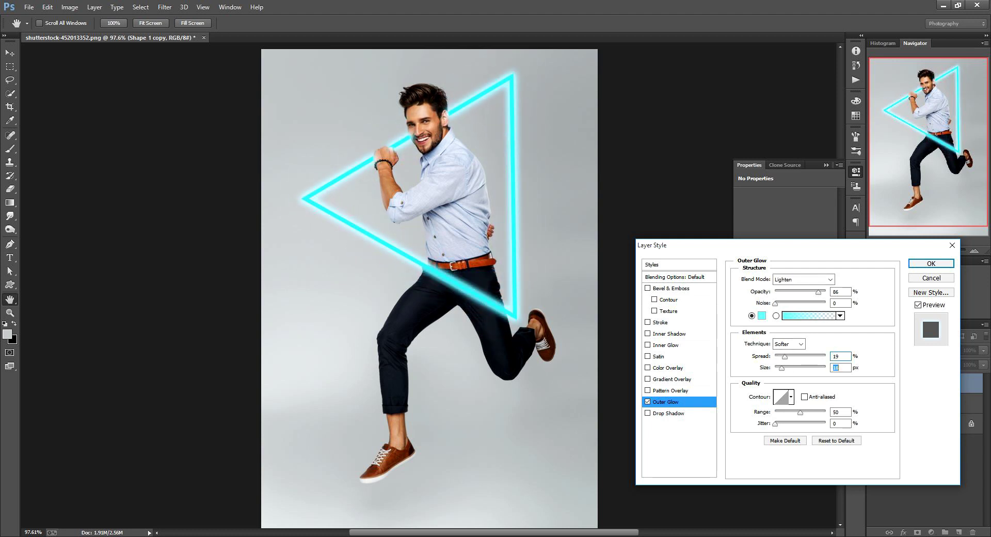
{"action": "key", "text": "Up"}
{"action": "key", "text": "Up"}
{"action": "key", "text": "Up"}
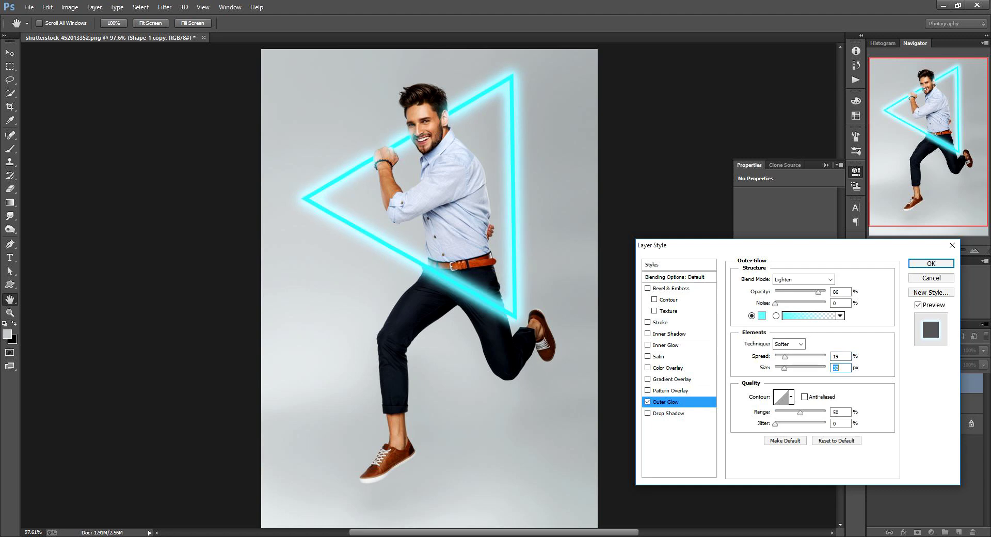
{"action": "key", "text": "Return"}
Show the white Shape 1 triangle and move it above Shape 1 copy.
{"action": "key", "text": "e"}
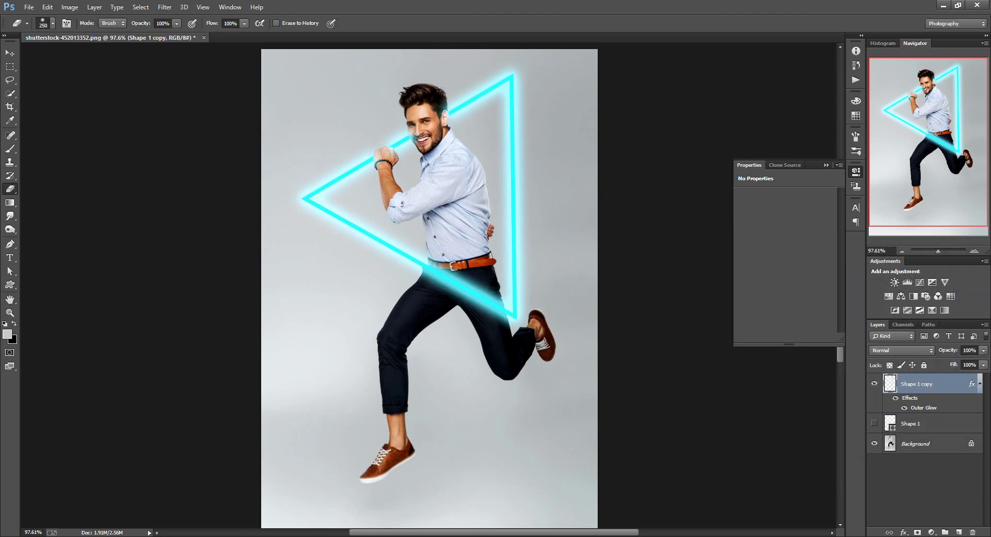
{"action": "left_click", "coordinate": [874, 423]}
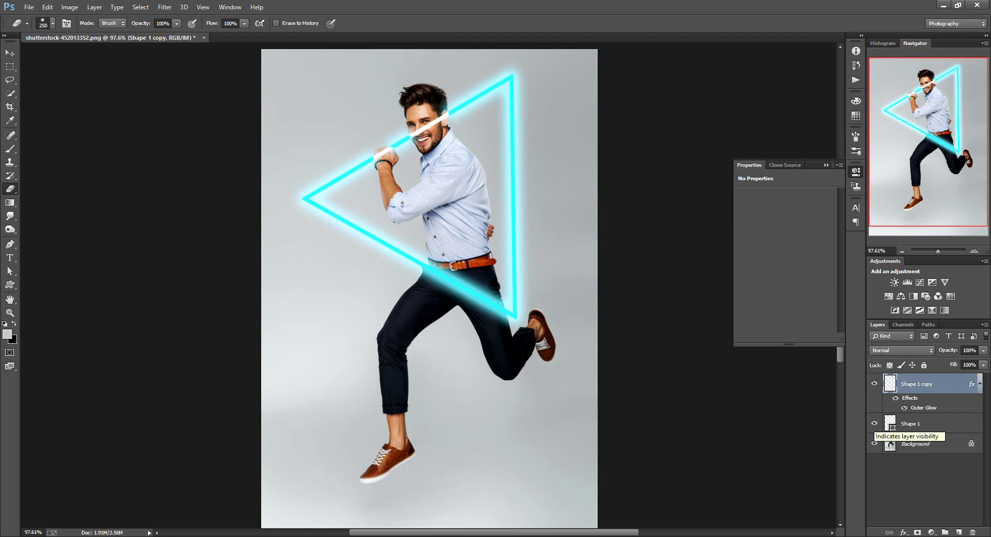
{"action": "left_click_drag", "start_coordinate": [911, 423], "coordinate": [911, 379]}
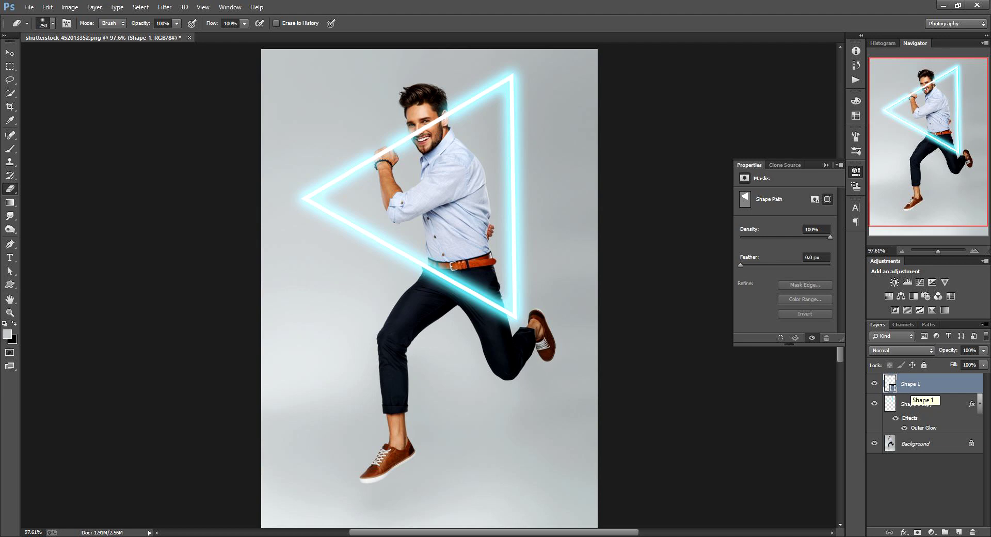
On the Background layer, quick-select the man's head and raised fist.
{"action": "left_click", "coordinate": [916, 443]}
{"action": "left_click", "coordinate": [873, 442]}
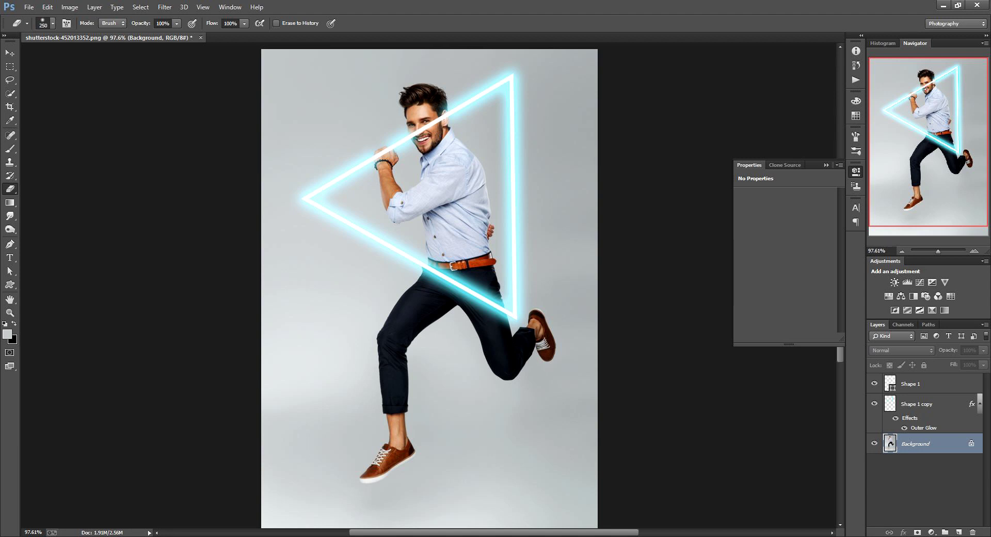
{"action": "left_click", "coordinate": [874, 384]}
{"action": "left_click", "coordinate": [873, 403]}
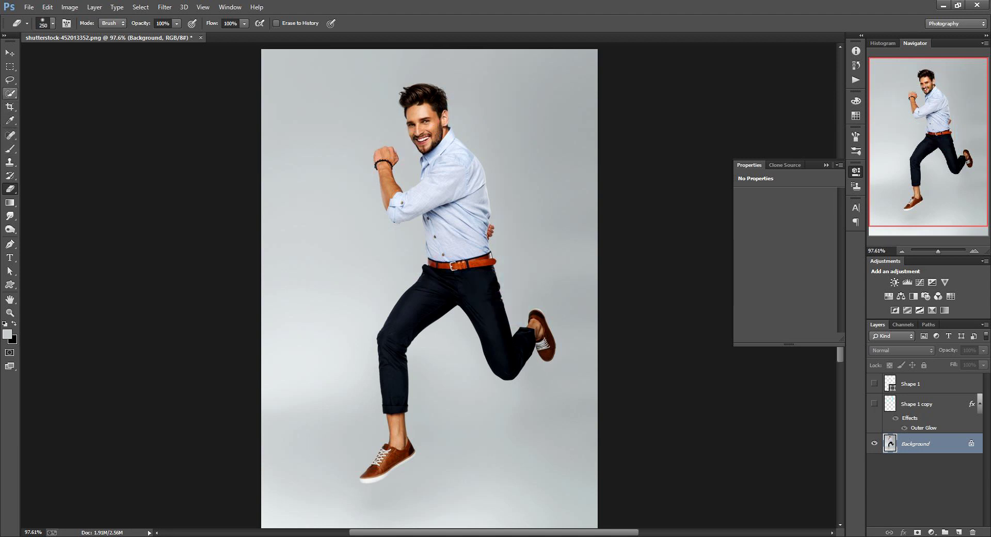
{"action": "left_click", "coordinate": [9, 94]}
{"action": "mouse_move", "coordinate": [415, 98]}
{"action": "left_mouse_down"}
{"action": "mouse_move", "coordinate": [428, 140]}
{"action": "mouse_move", "coordinate": [393, 204]}
{"action": "left_mouse_up"}
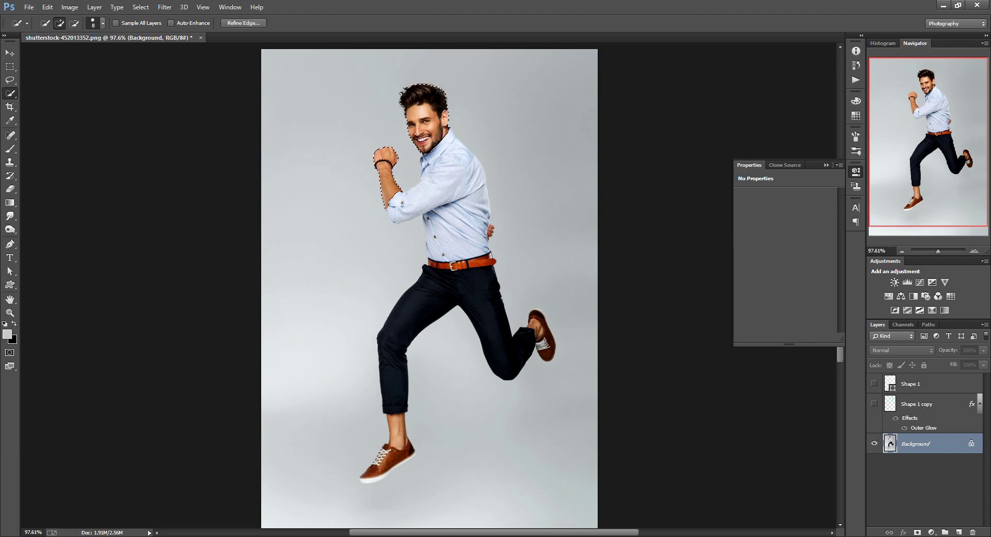
{"action": "left_click", "coordinate": [874, 383]}
{"action": "left_click", "coordinate": [874, 403]}
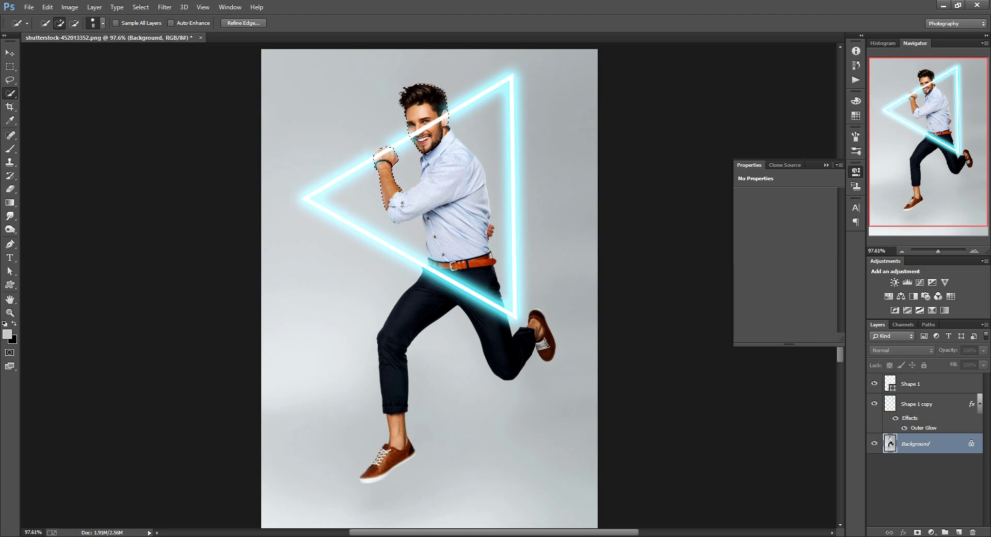
Rasterize Shape 1, erase it inside the head-and-fist selection, and deselect.
{"action": "key", "text": "e"}
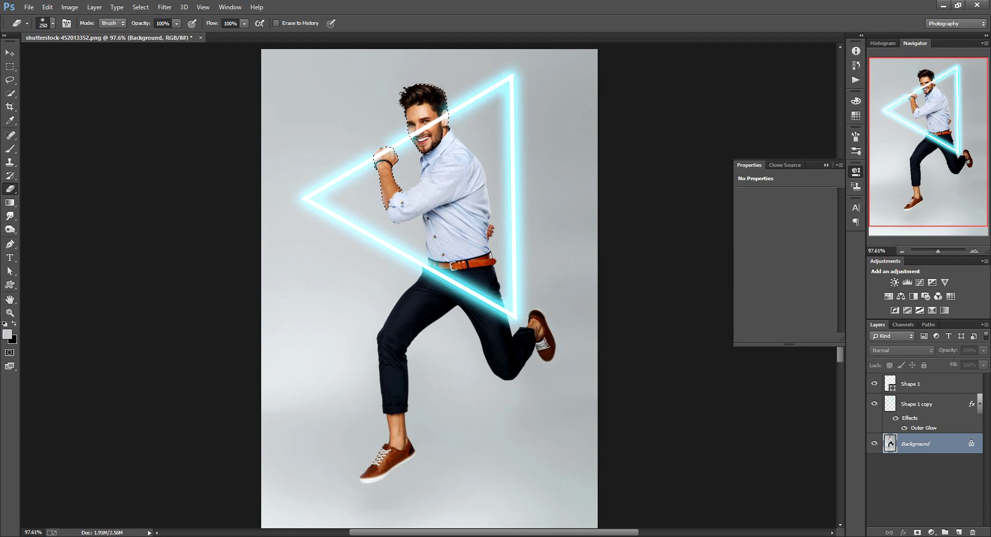
{"action": "left_click", "coordinate": [913, 383]}
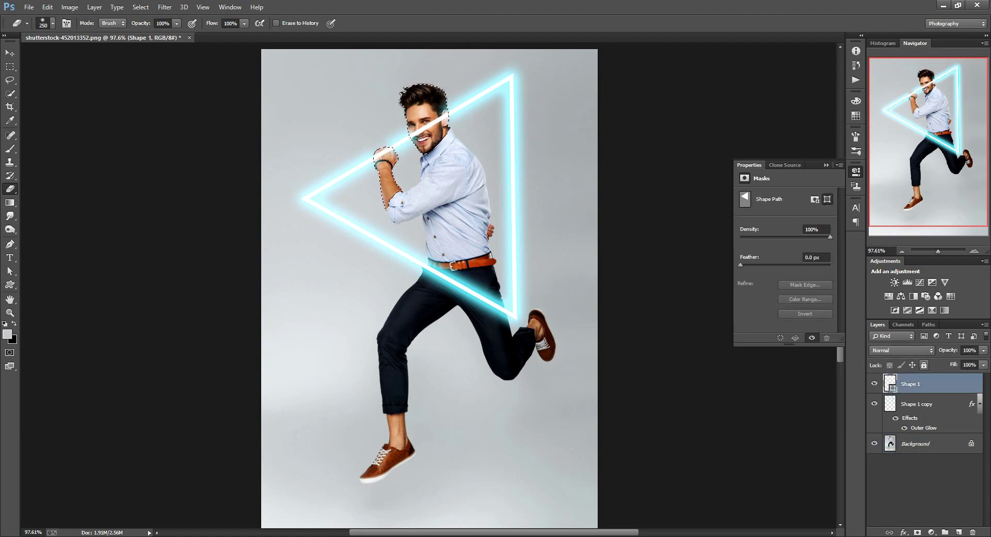
{"action": "right_click", "coordinate": [920, 384]}
{"action": "left_click", "coordinate": [805, 206]}
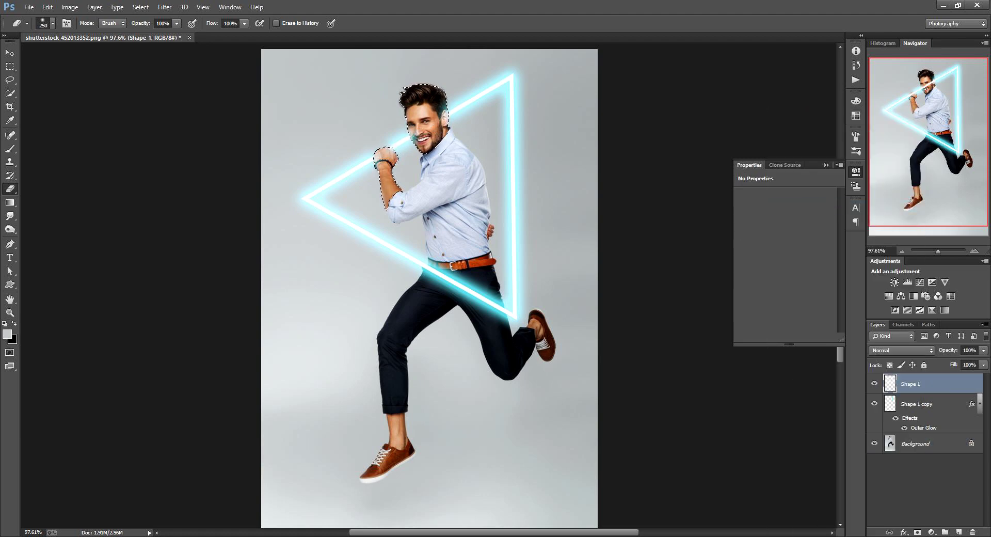
{"action": "key", "text": "ctrl+d"}
Colorize the white triangle core with Hue about 176, Saturation 100, Lightness -8.
{"action": "left_click", "coordinate": [69, 7]}
{"action": "left_click", "coordinate": [209, 86]}
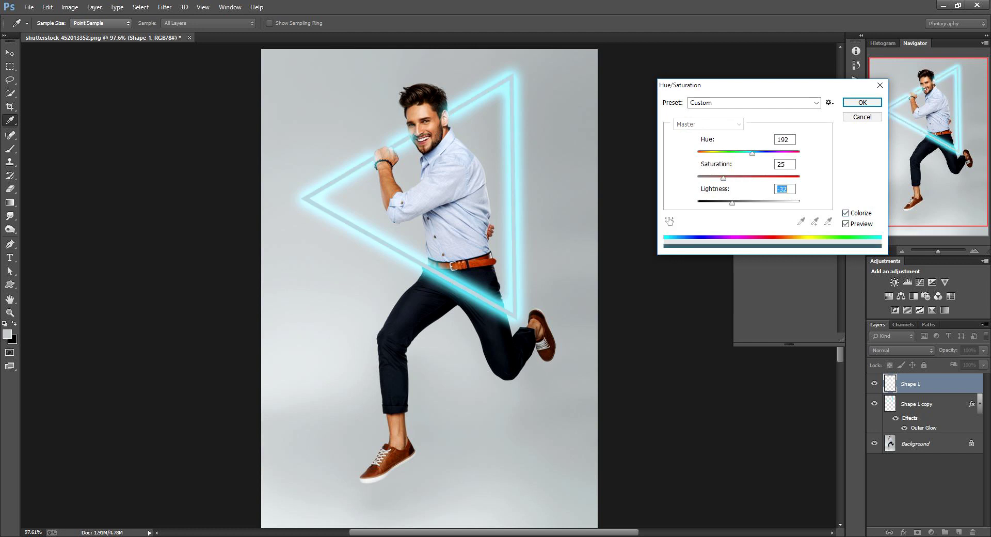
{"action": "type", "text": "90"}
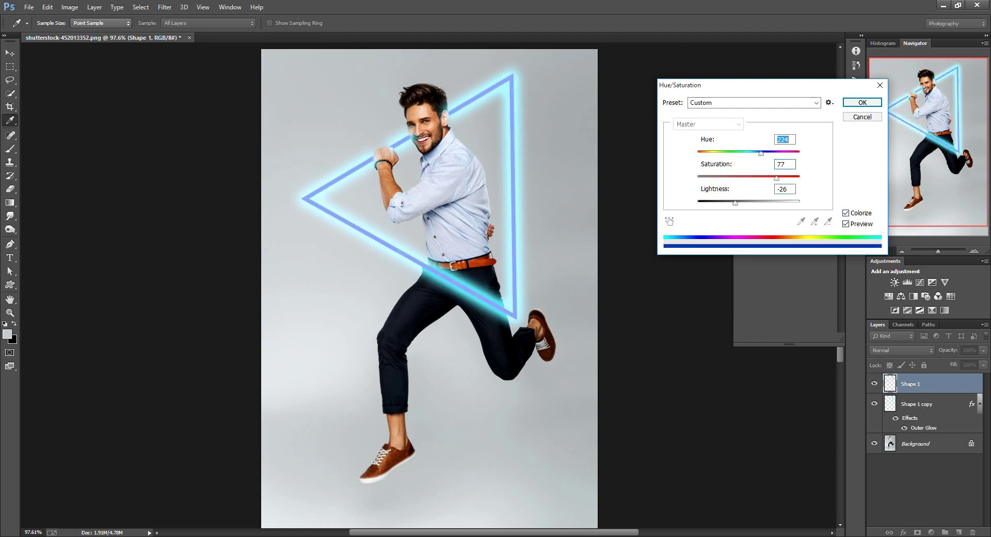
{"action": "left_click_drag", "start_coordinate": [751, 152], "coordinate": [748, 153]}
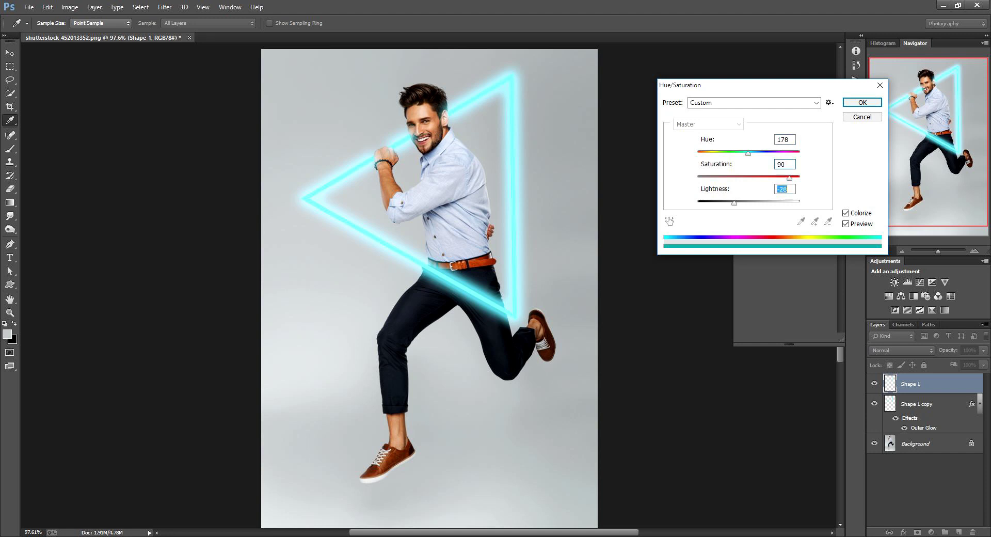
{"action": "key", "text": "Up"}
{"action": "key", "text": "Up"}
{"action": "key", "text": "Up"}
{"action": "key", "text": "shift+Tab"}
{"action": "key", "text": "shift+Tab"}
{"action": "key", "text": "Down"}
{"action": "key", "text": "Down"}
{"action": "key", "text": "Down"}
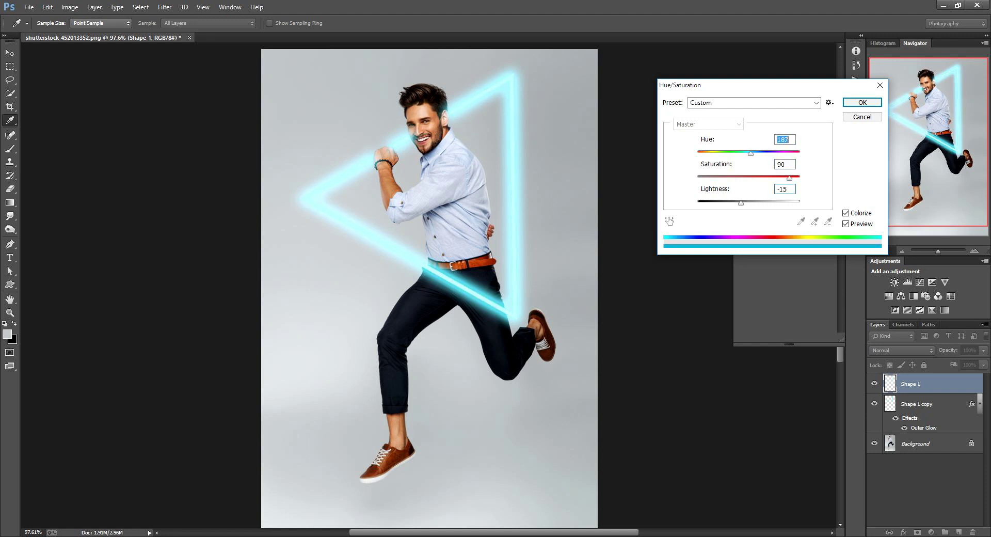
{"action": "key", "text": "Down"}
{"action": "key", "text": "Down"}
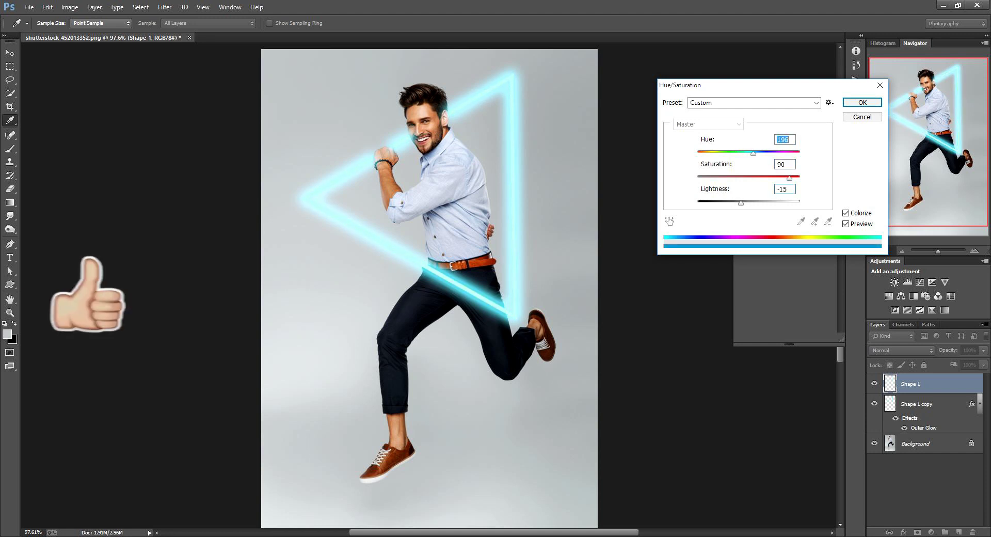
{"action": "key", "text": "Up"}
{"action": "key", "text": "Up"}
{"action": "key", "text": "Up"}
{"action": "key", "text": "Tab"}
{"action": "key", "text": "Tab"}
{"action": "key", "text": "Up"}
{"action": "key", "text": "Up"}
{"action": "key", "text": "Up"}
{"action": "key", "text": "Up"}
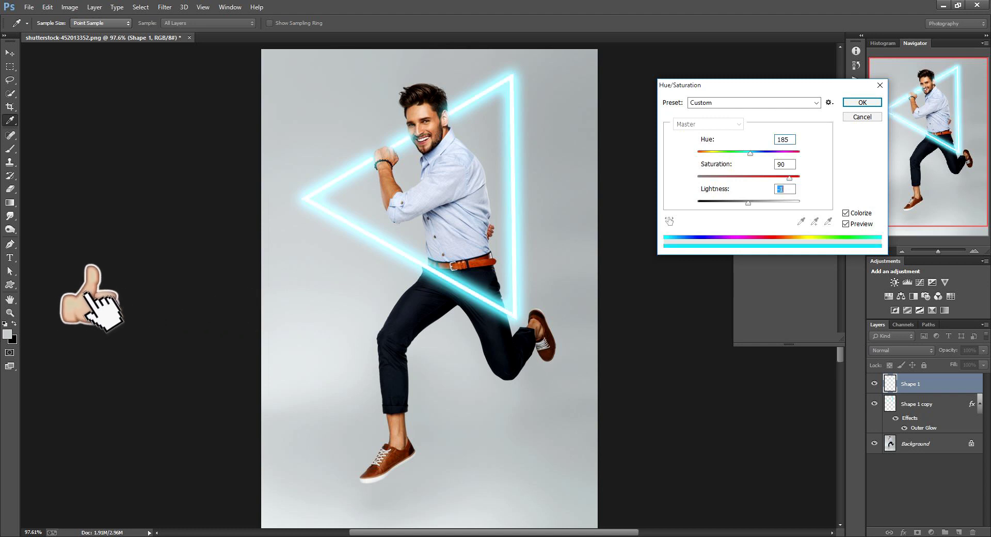
{"action": "key", "text": "Up"}
{"action": "key", "text": "shift+Tab"}
{"action": "key", "text": "shift+Tab"}
{"action": "key", "text": "Up"}
{"action": "key", "text": "Up"}
{"action": "key", "text": "Up"}
{"action": "key", "text": "Tab"}
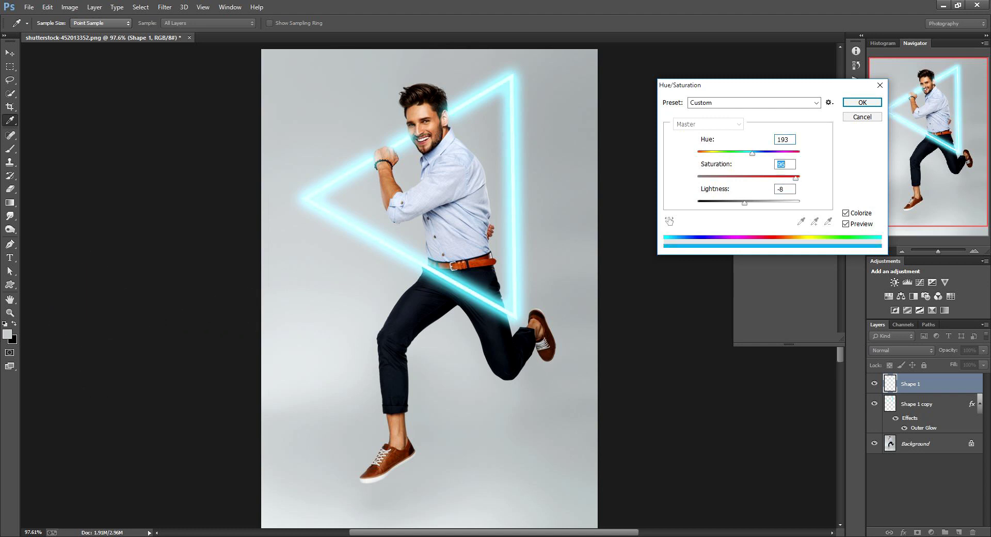
{"action": "key", "text": "Up"}
{"action": "key", "text": "Up"}
{"action": "key", "text": "Up"}
{"action": "key", "text": "Up"}
{"action": "key", "text": "Up"}
{"action": "key", "text": "Up"}
{"action": "key", "text": "shift+Tab"}
{"action": "key", "text": "Down"}
{"action": "key", "text": "Down"}
{"action": "key", "text": "Down"}
{"action": "key", "text": "Up"}
{"action": "key", "text": "Up"}
{"action": "key", "text": "Up"}
{"action": "key", "text": "Tab"}
{"action": "key", "text": "Return"}
Select the Background, glowing triangle copy and remaining layer together in the Layers panel.
{"action": "key", "text": "e"}
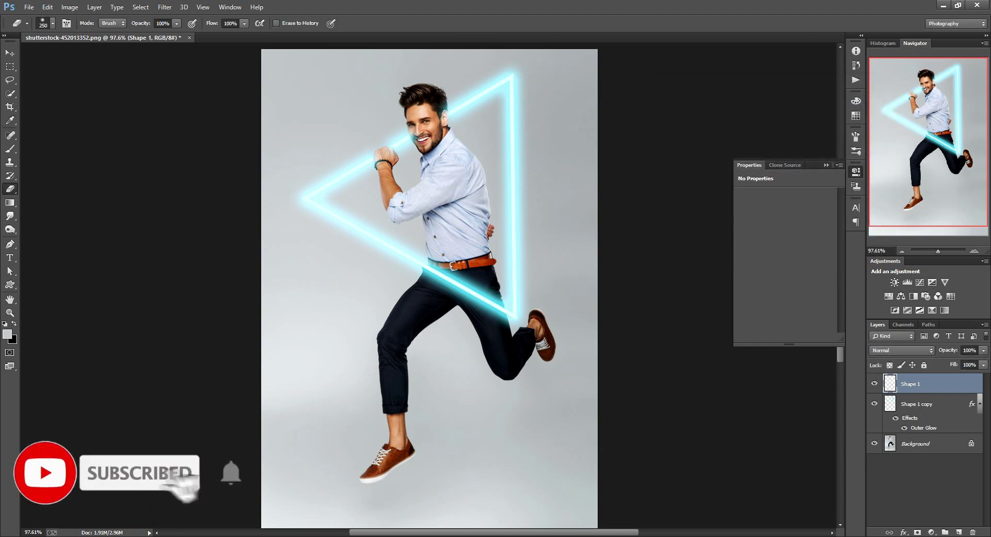
{"action": "scroll", "coordinate": [428, 286], "scroll_direction": "down", "scroll_amount": 1}
{"action": "scroll", "coordinate": [428, 285], "scroll_direction": "down", "scroll_amount": 1}
{"action": "scroll", "coordinate": [428, 285], "scroll_direction": "down", "scroll_amount": 1}
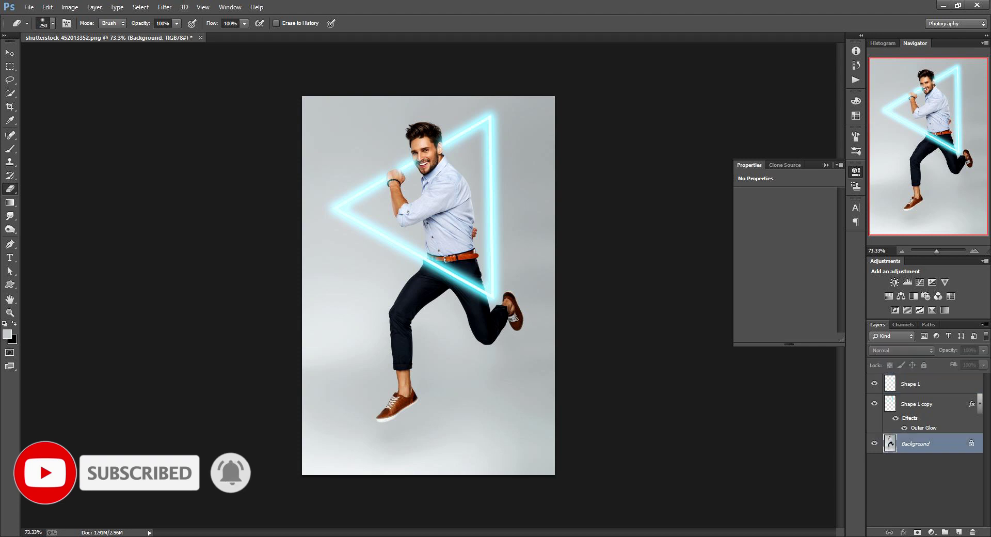
{"action": "left_click", "coordinate": [915, 443], "text": "ctrl"}
{"action": "left_click", "coordinate": [915, 404], "text": "ctrl"}
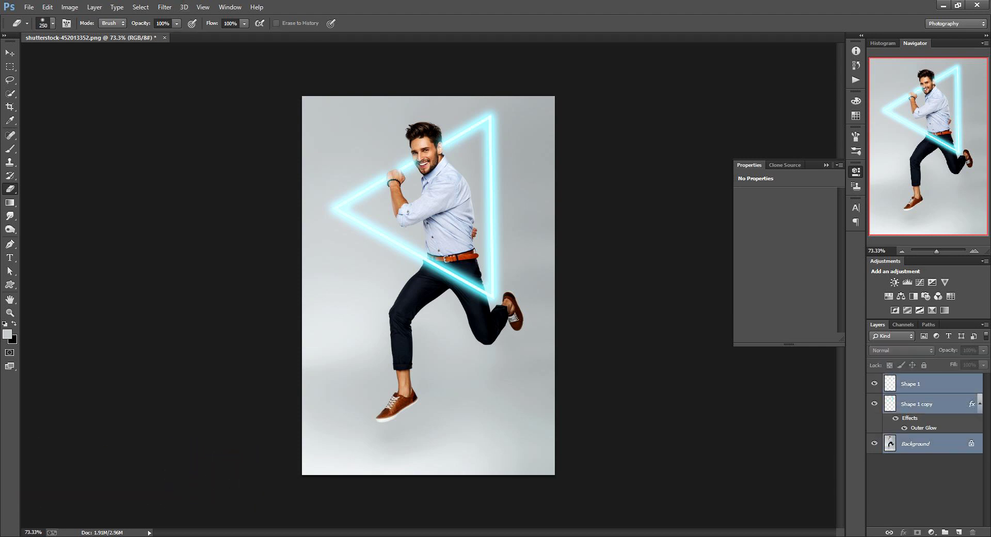
Duplicate the three selected layers and merge the copies into one composite layer.
{"action": "key", "text": "ctrl+j"}
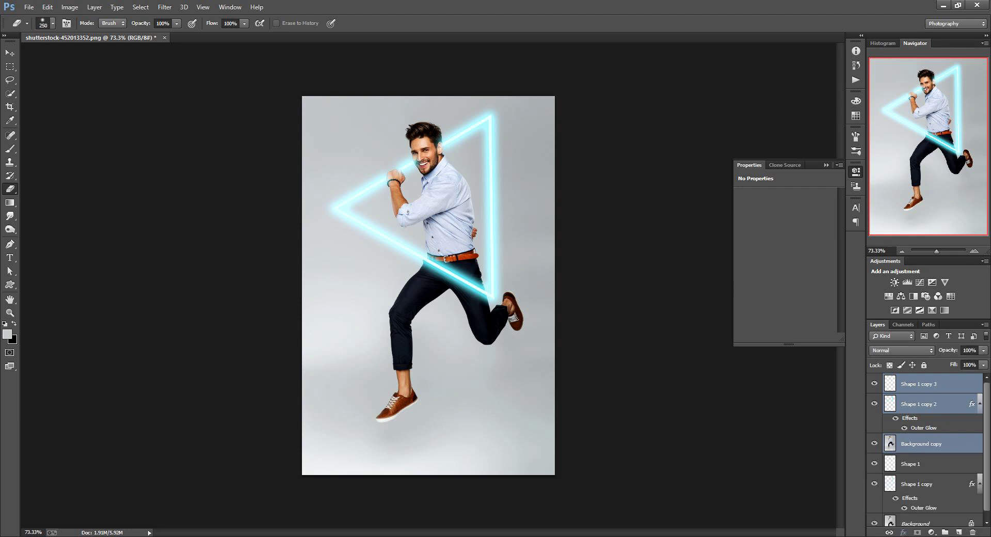
{"action": "key", "text": "ctrl+e"}
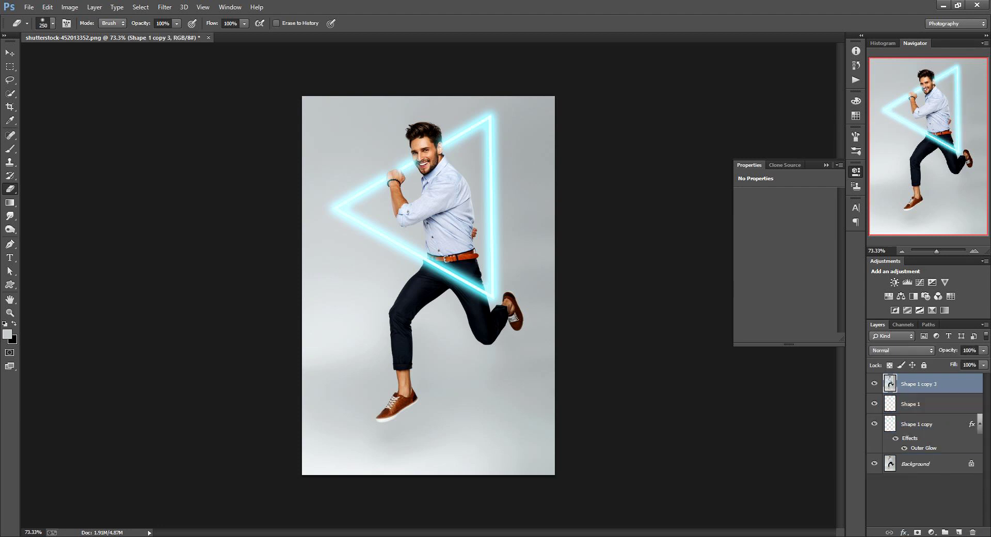
{"action": "key", "text": "alt+t"}
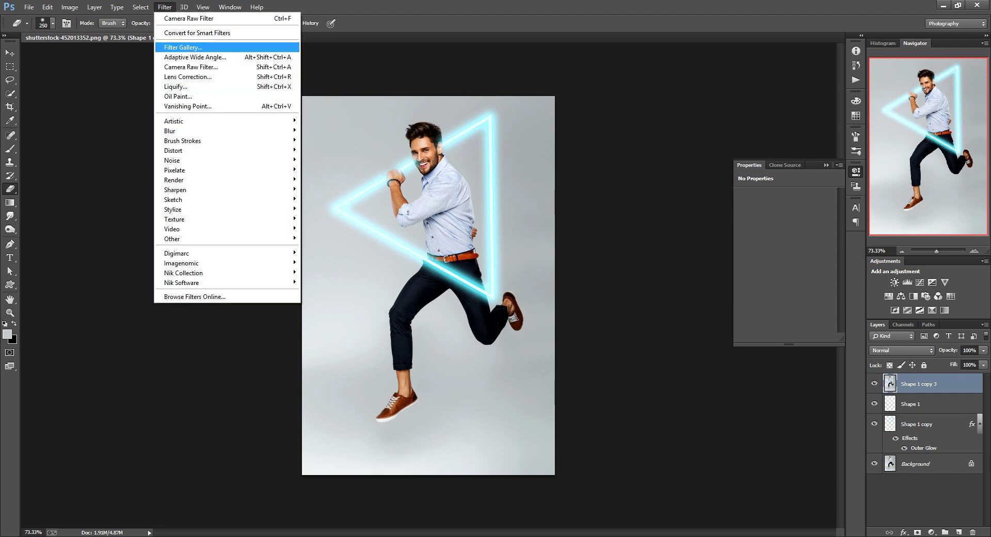
{"action": "key", "text": "Down"}
{"action": "key", "text": "Down"}
In Camera Raw Basic, set Exposure to -0.75 and Contrast to +19.
{"action": "key", "text": "Return"}
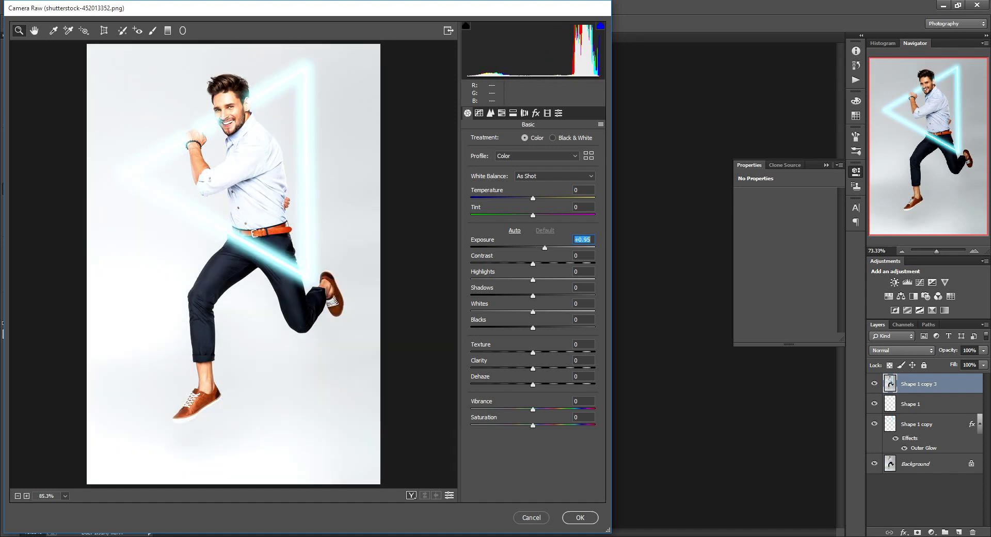
{"action": "type", "text": "-0.7"}
{"action": "key", "text": "Down"}
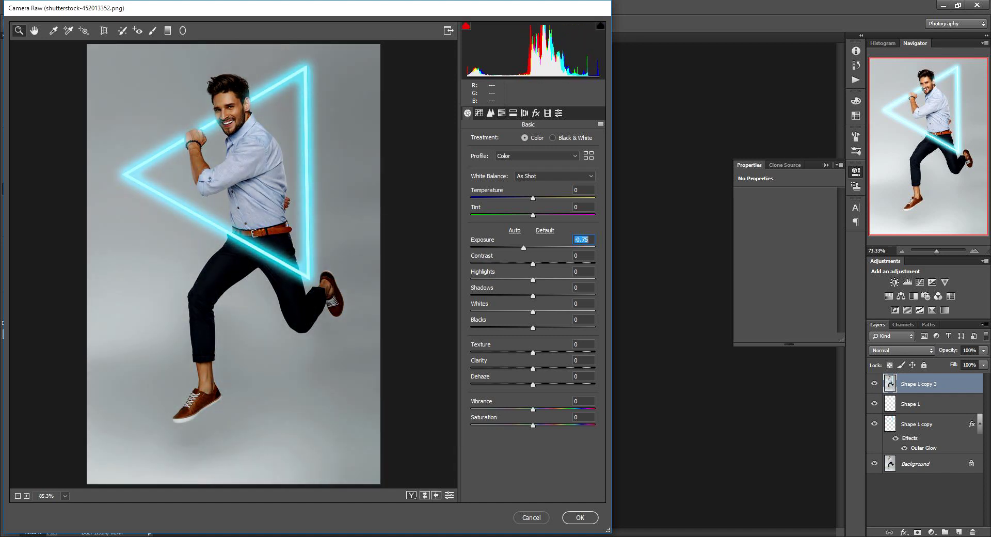
{"action": "key", "text": "Tab"}
{"action": "type", "text": "30"}
{"action": "key", "text": "Return"}
{"action": "type", "text": "19"}
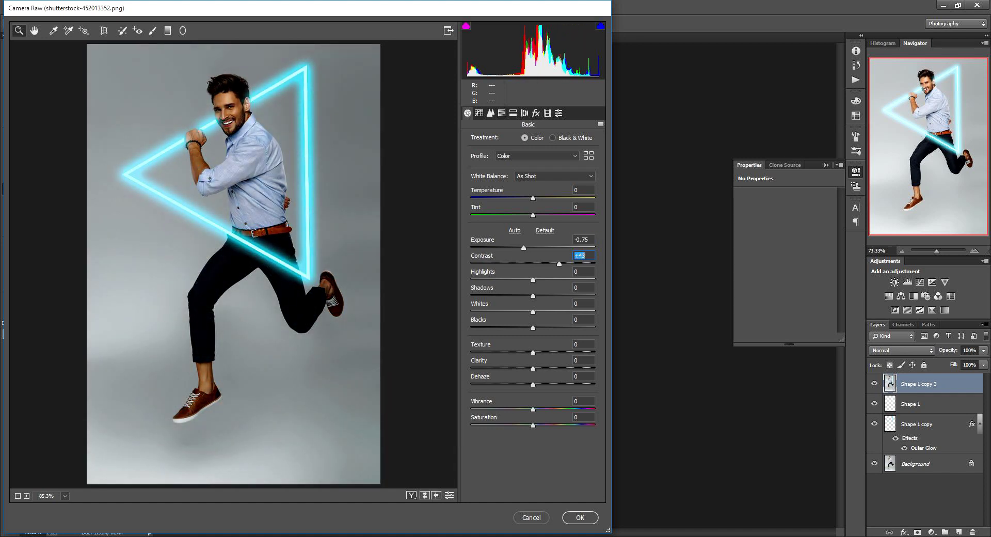
{"action": "key", "text": "Tab"}
Leave Highlights at 0 and darken Shadows to -33.
{"action": "type", "text": "16"}
{"action": "key", "text": "Return"}
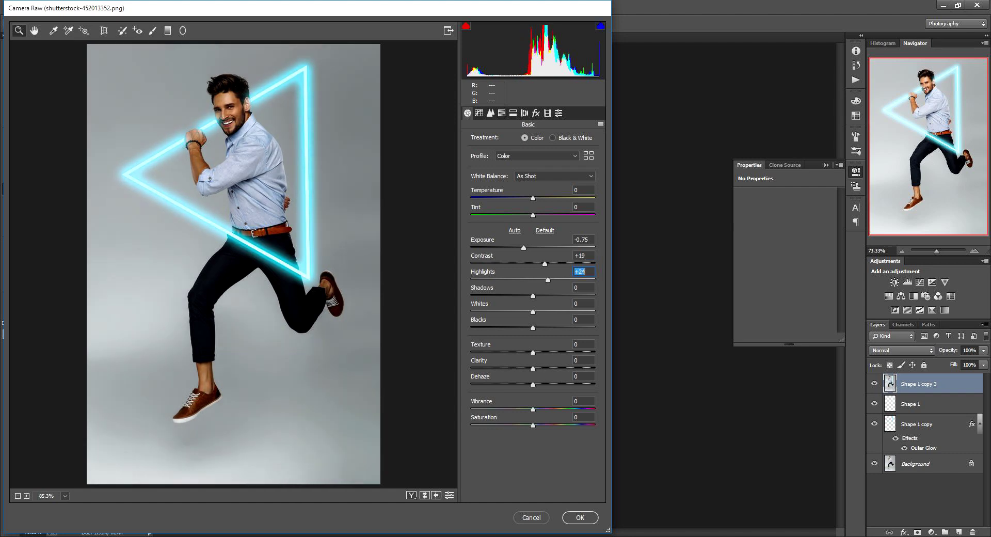
{"action": "type", "text": "10"}
{"action": "key", "text": "Return"}
{"action": "type", "text": "0"}
{"action": "key", "text": "Return"}
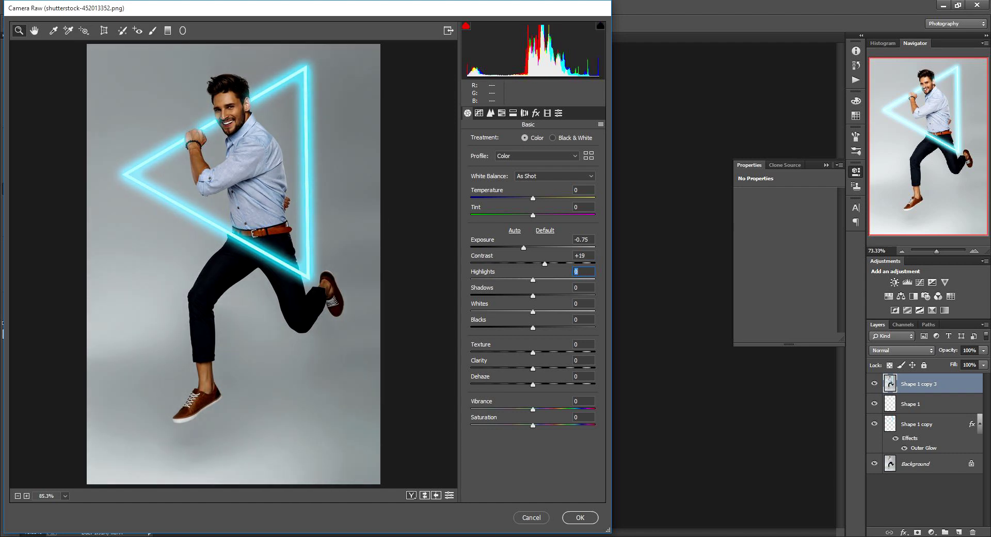
{"action": "key", "text": "Tab"}
{"action": "type", "text": "-54"}
{"action": "key", "text": "Return"}
{"action": "type", "text": "-33"}
{"action": "key", "text": "Return"}
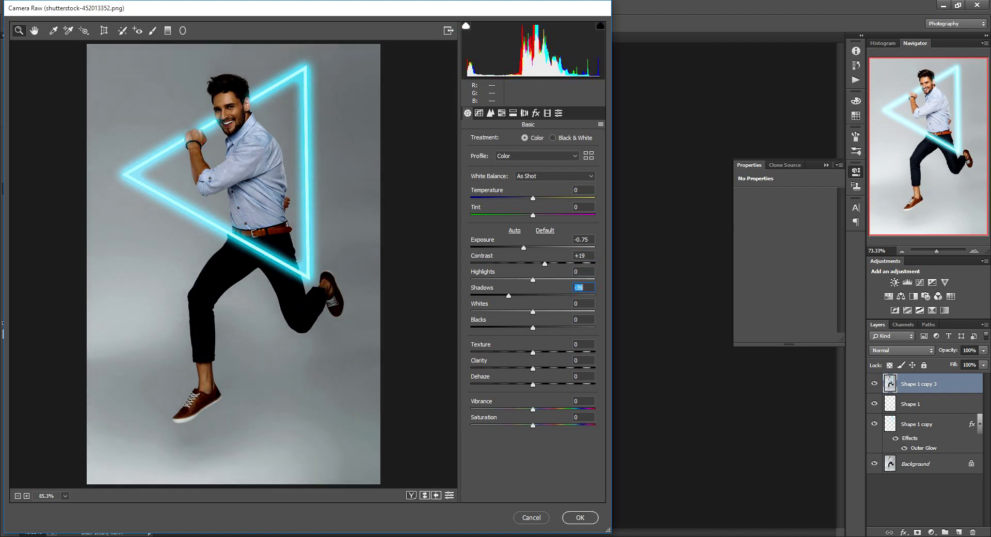
{"action": "key", "text": "Tab"}
{"action": "key", "text": "Tab"}
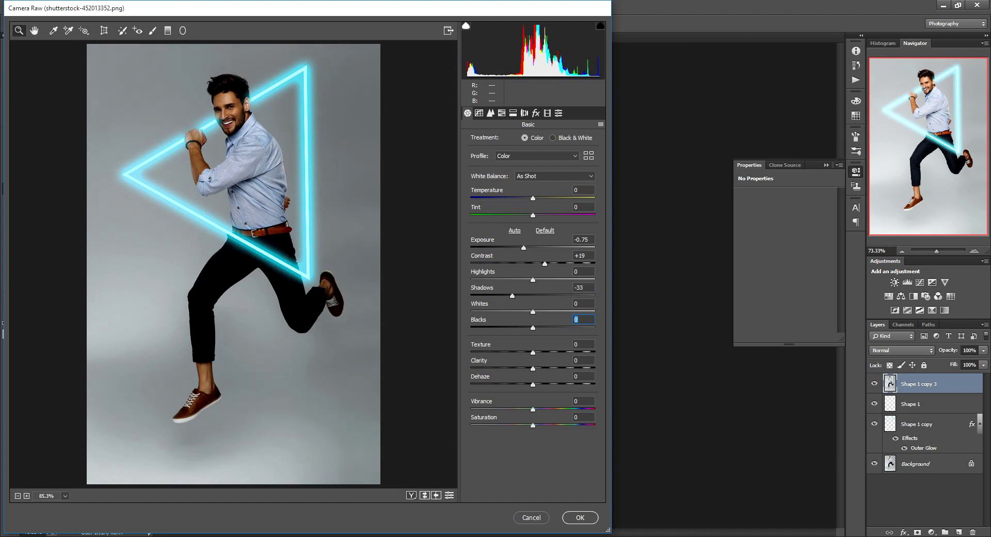
Cool the Temperature to -11 and set Tint to 26.
{"action": "key", "text": "shift+Tab"}
{"action": "key", "text": "shift+Tab"}
{"action": "key", "text": "shift+Tab"}
{"action": "type", "text": "-11"}
{"action": "key", "text": "Return"}
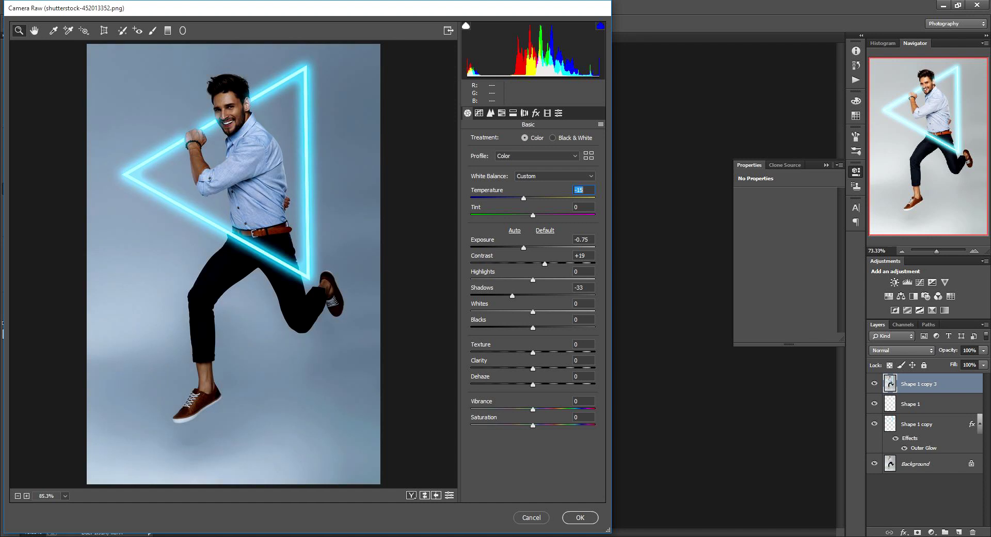
{"action": "key", "text": "Tab"}
{"action": "type", "text": "26"}
{"action": "key", "text": "Return"}
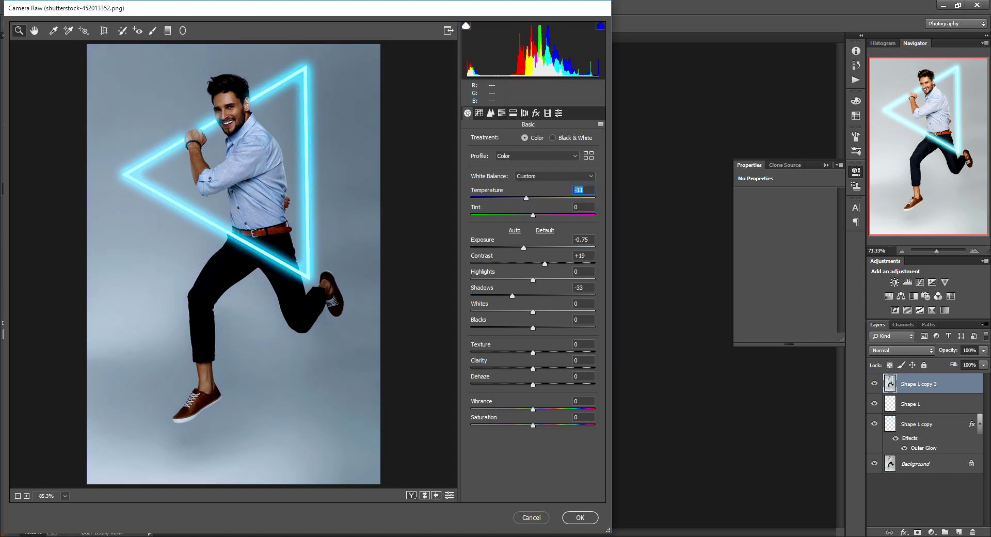
{"action": "left_click", "coordinate": [479, 113]}
Raise HSL saturation: Oranges +10, Yellows +31 and Blues +18.
{"action": "left_click", "coordinate": [502, 113]}
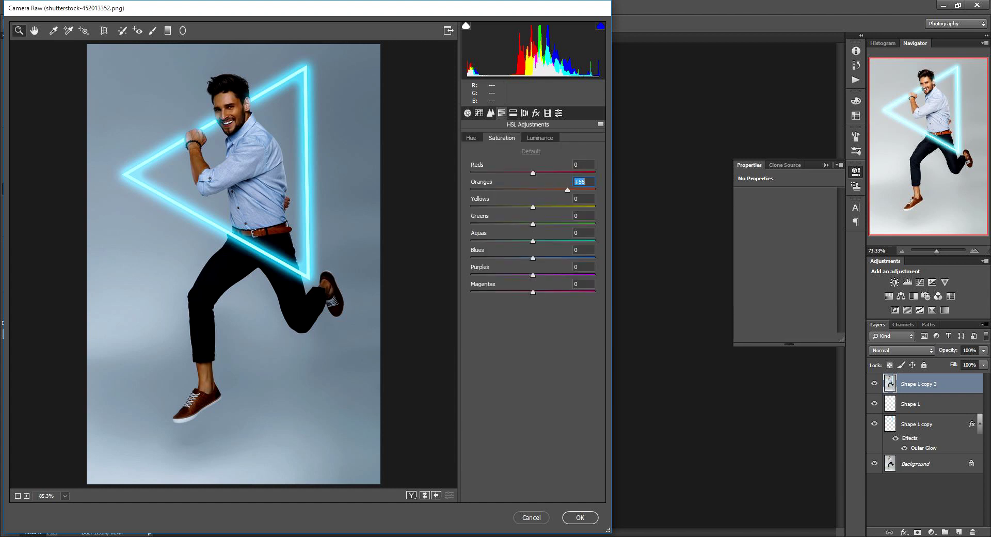
{"action": "key", "text": "Up"}
{"action": "key", "text": "Up"}
{"action": "key", "text": "Up"}
{"action": "key", "text": "Tab"}
{"action": "key", "text": "Up"}
{"action": "key", "text": "Up"}
{"action": "key", "text": "Up"}
{"action": "key", "text": "Tab"}
{"action": "key", "text": "Tab"}
{"action": "key", "text": "Tab"}
{"action": "key", "text": "shift+Up"}
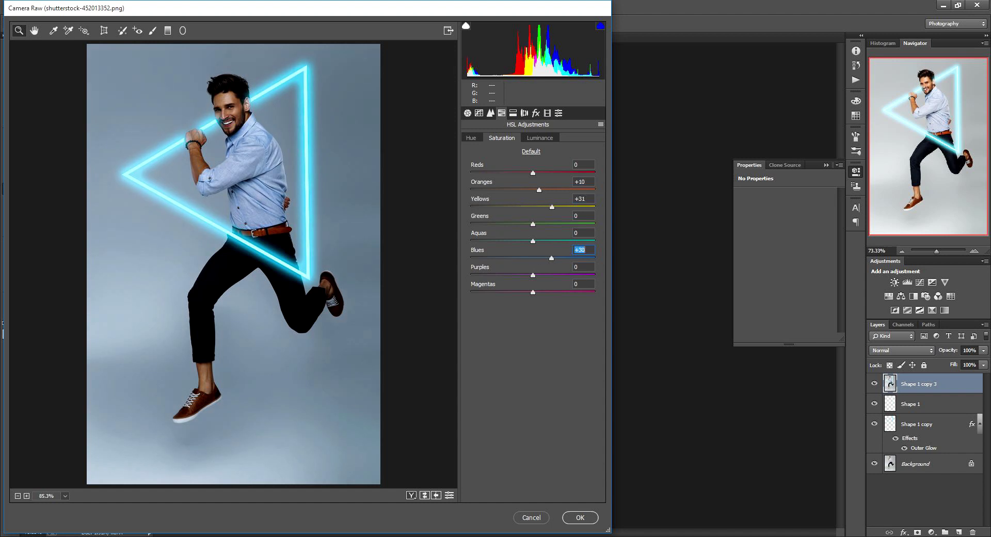
{"action": "key", "text": "shift+Up"}
Add a -40 Post Crop Vignetting Amount and apply the Camera Raw grade.
{"action": "left_click", "coordinate": [513, 113]}
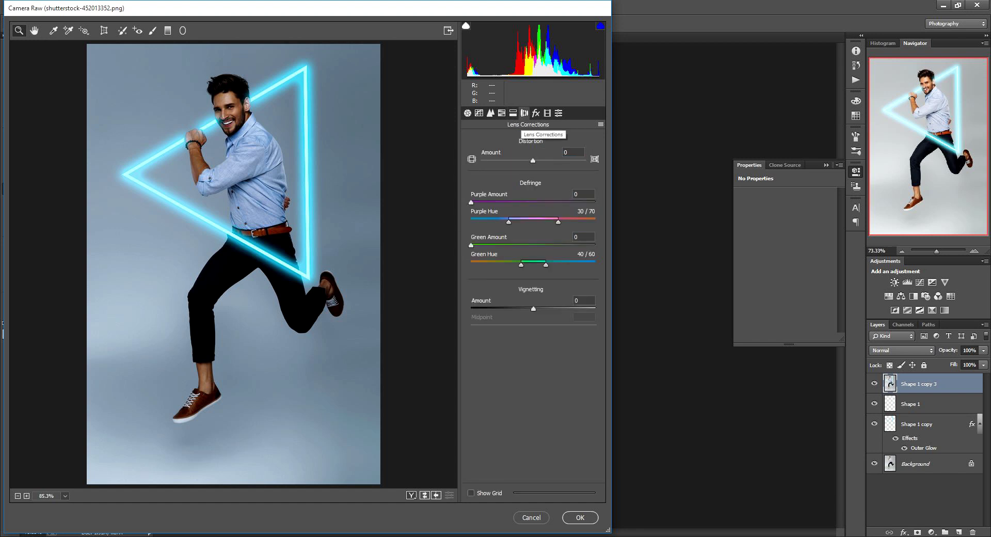
{"action": "left_click", "coordinate": [535, 113]}
{"action": "left_click_drag", "start_coordinate": [533, 246], "coordinate": [510, 247]}
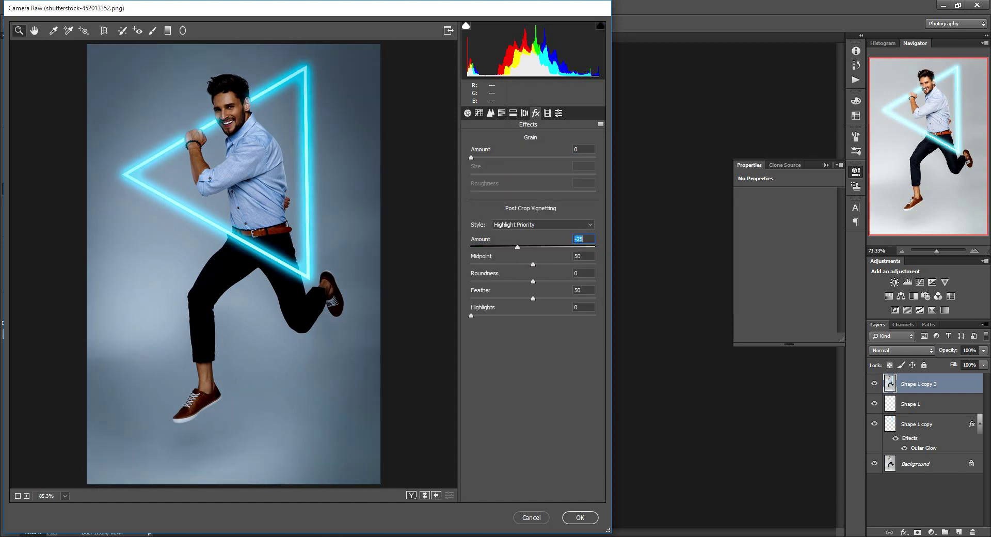
{"action": "key", "text": "Down"}
{"action": "key", "text": "Down"}
{"action": "key", "text": "Down"}
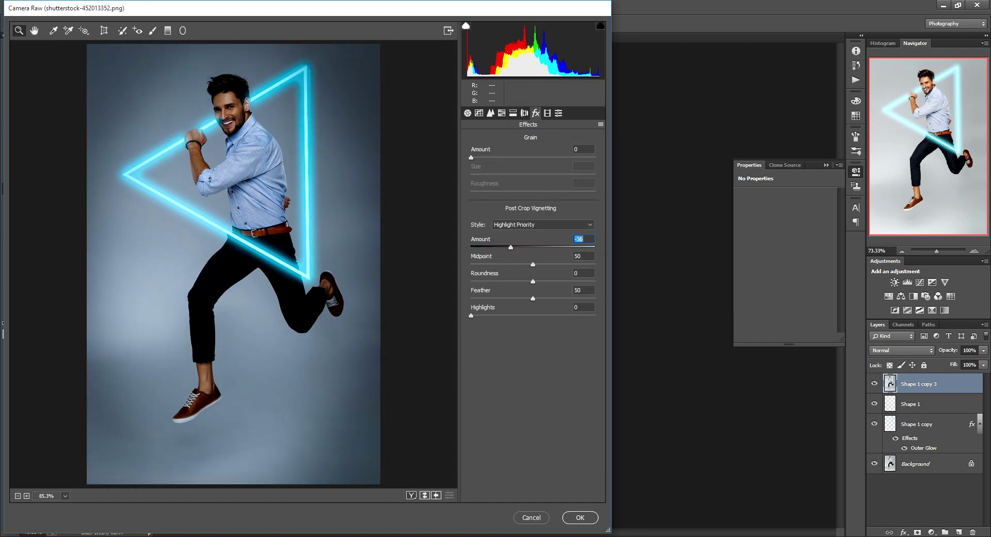
{"action": "key", "text": "Down"}
{"action": "key", "text": "Down"}
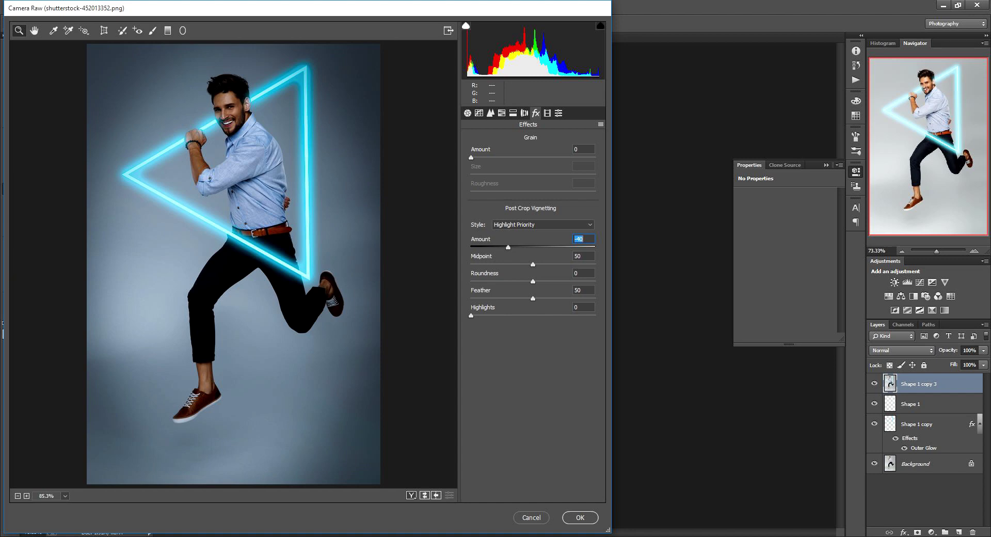
{"action": "key", "text": "Down"}
{"action": "key", "text": "Down"}
{"action": "key", "text": "Down"}
{"action": "key", "text": "Up"}
{"action": "key", "text": "Down"}
{"action": "key", "text": "Return"}
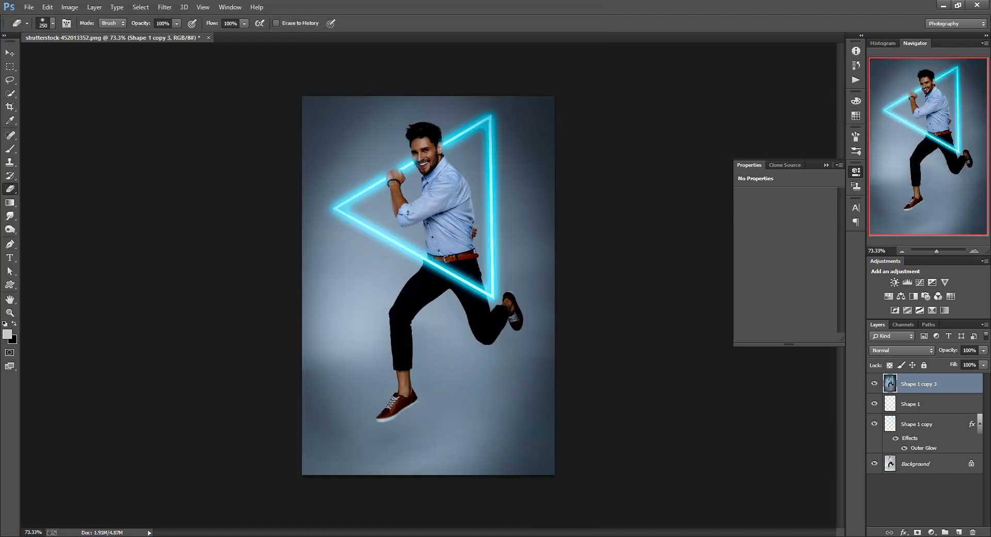
Crop a strip off the bottom edge and fit the cropped image on screen.
{"action": "key", "text": "c"}
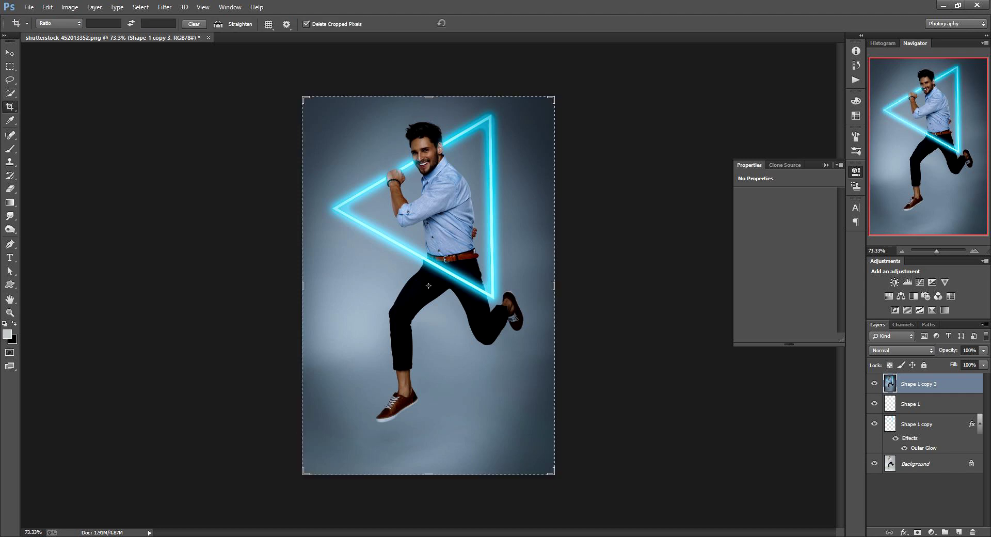
{"action": "left_click_drag", "start_coordinate": [428, 474], "coordinate": [428, 451]}
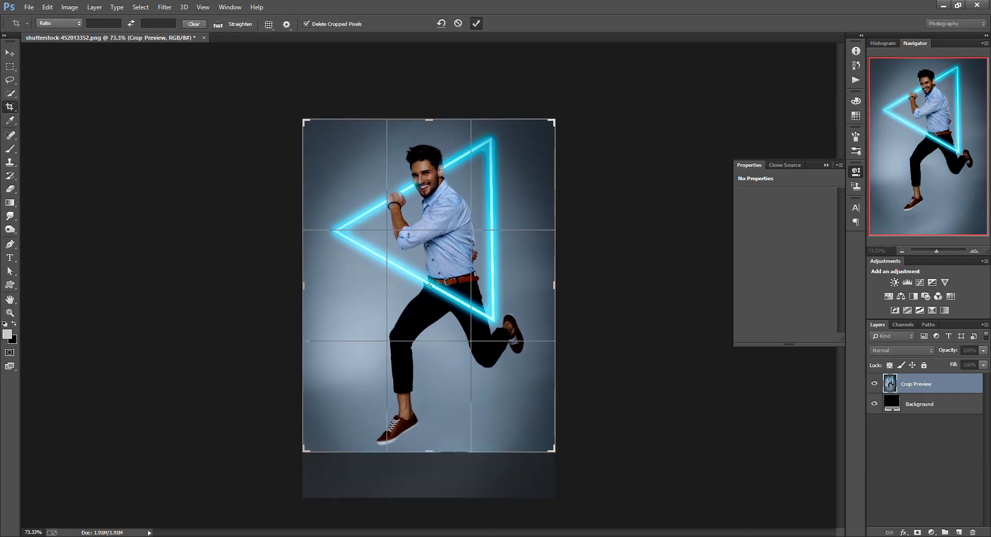
{"action": "key", "text": "Return"}
{"action": "key", "text": "ctrl+0"}
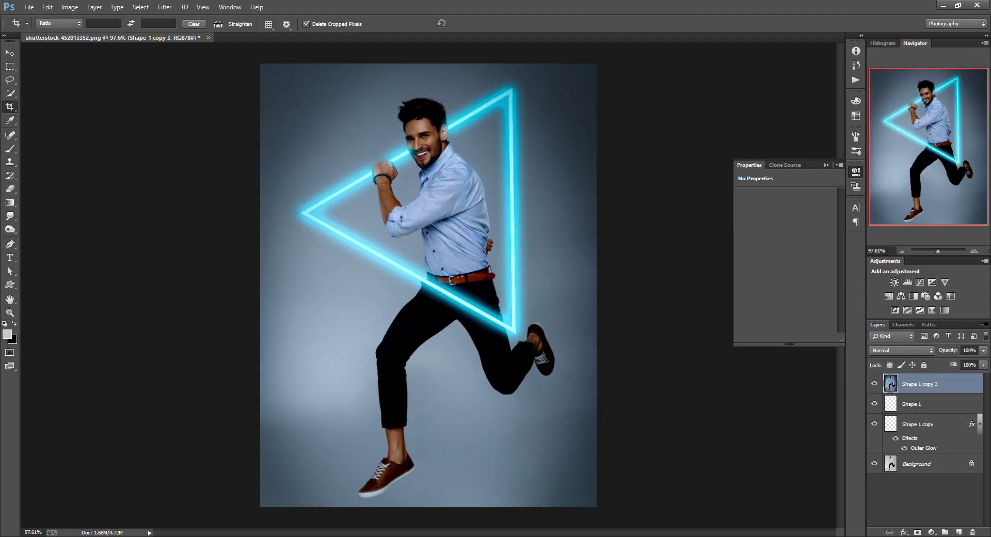
Hide Shape 1 copy 3, trial a quick selection of head and fist, then add Layer 1.
{"action": "left_click", "coordinate": [874, 383]}
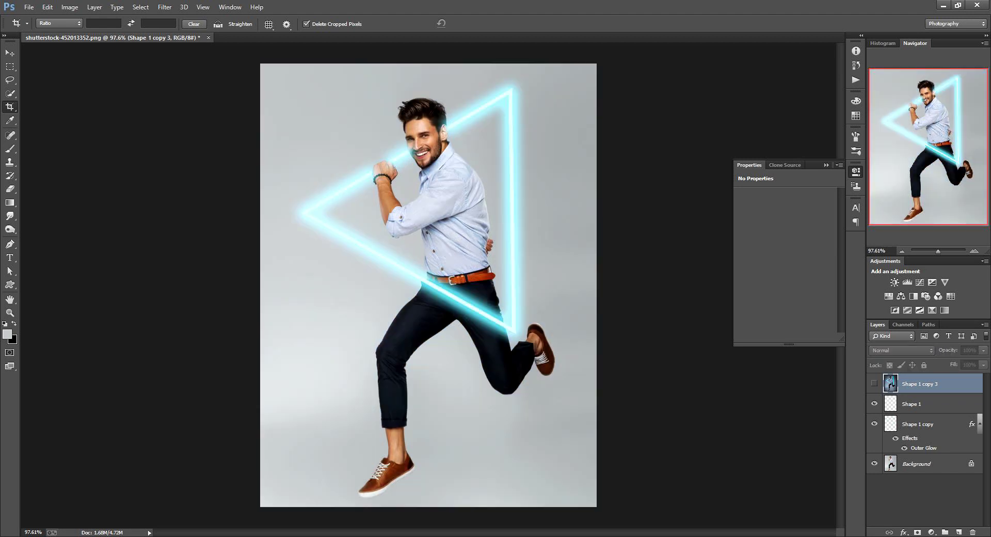
{"action": "key", "text": "alt+comma"}
{"action": "left_click", "coordinate": [10, 79]}
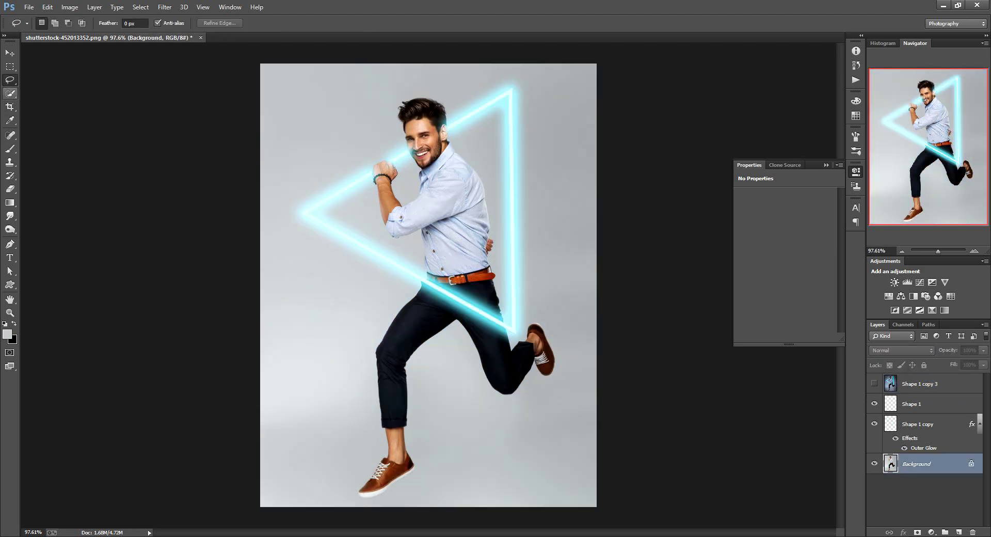
{"action": "left_click_drag", "start_coordinate": [432, 154], "coordinate": [418, 106]}
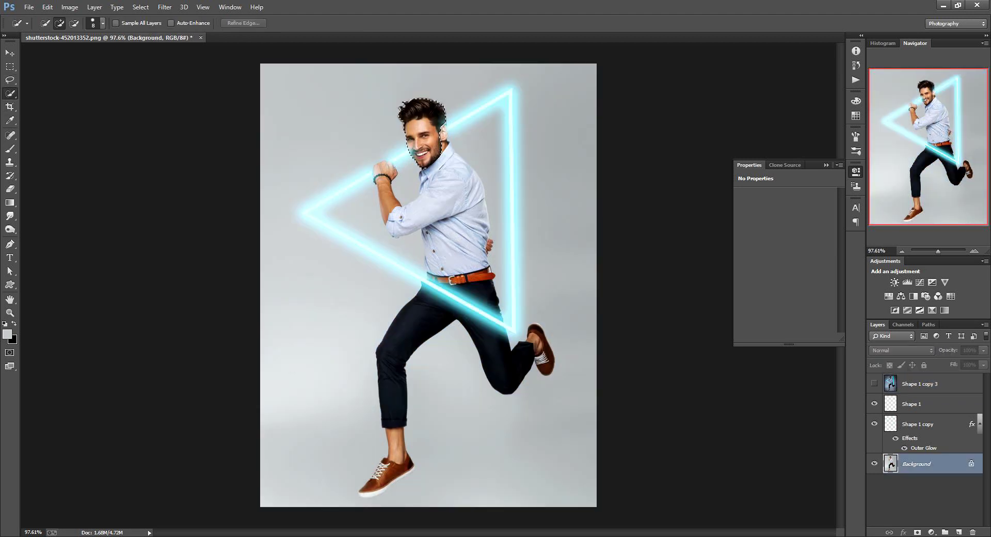
{"action": "left_click_drag", "start_coordinate": [384, 170], "coordinate": [390, 212]}
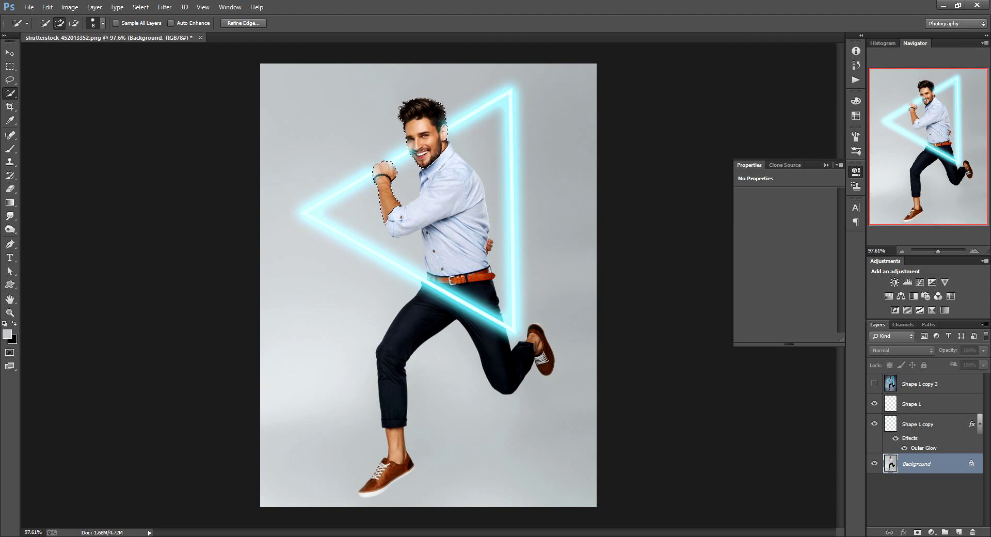
{"action": "key", "text": "ctrl+d"}
{"action": "left_click", "coordinate": [958, 531]}
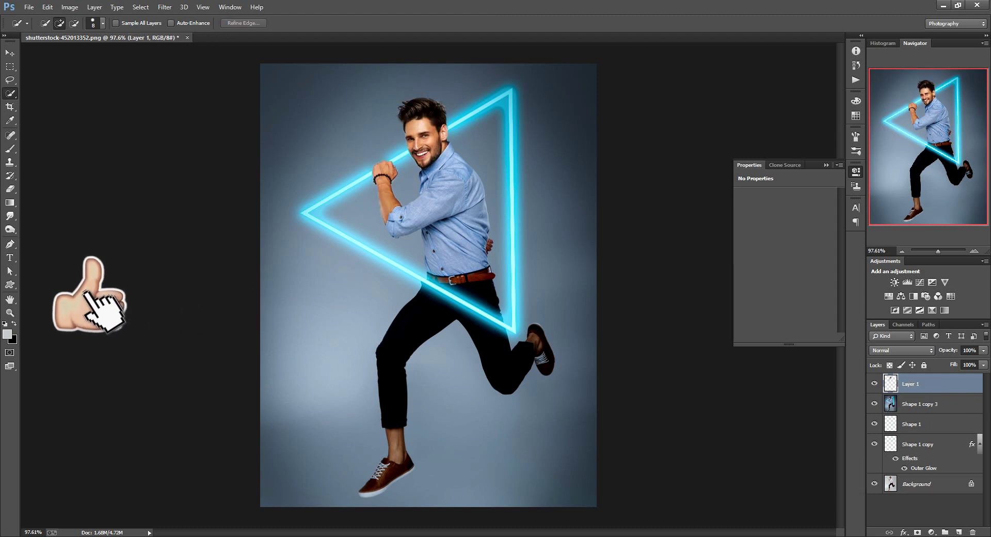
Open Brightness/Contrast and enter initial values of Brightness -35 and Contrast 35.
{"action": "key", "text": "alt+i"}
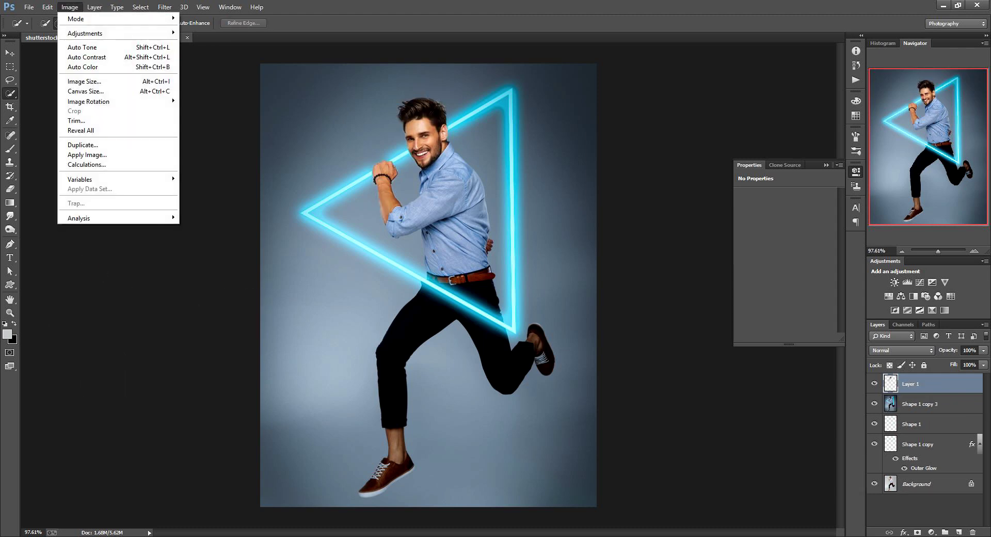
{"action": "key", "text": "j"}
{"action": "key", "text": "v"}
{"action": "key", "text": "Up"}
{"action": "key", "text": "Up"}
{"action": "key", "text": "Up"}
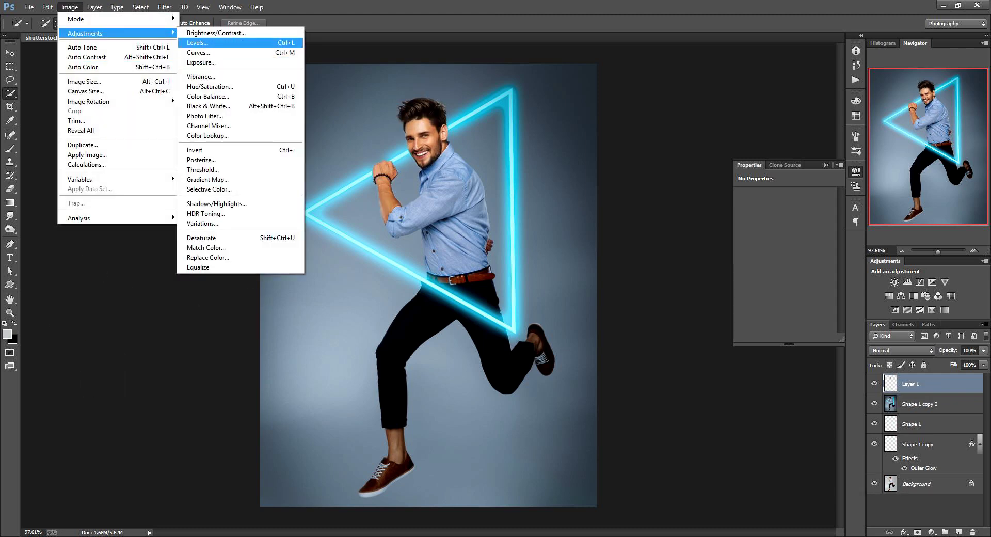
{"action": "key", "text": "Down"}
{"action": "key", "text": "Up"}
{"action": "key", "text": "Up"}
{"action": "key", "text": "Return"}
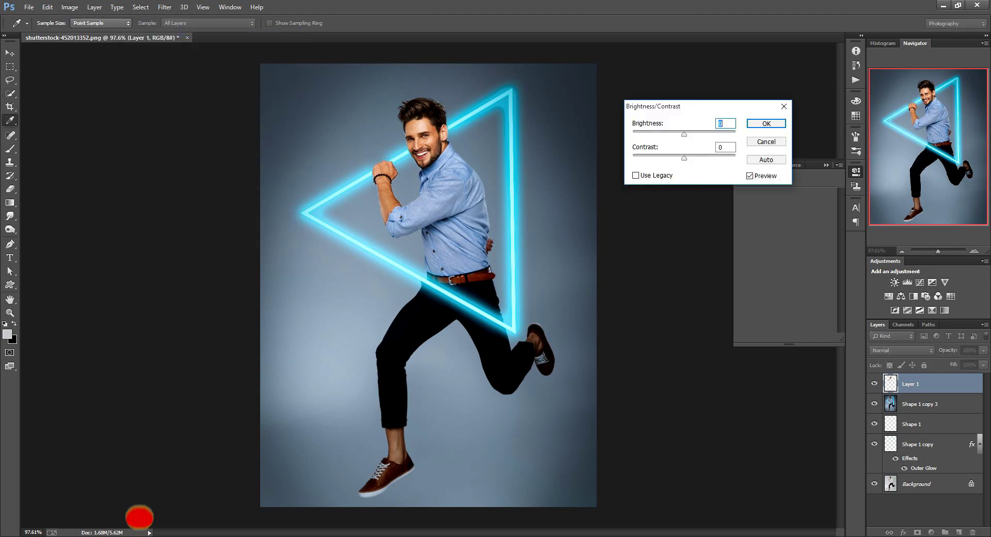
{"action": "type", "text": "-35"}
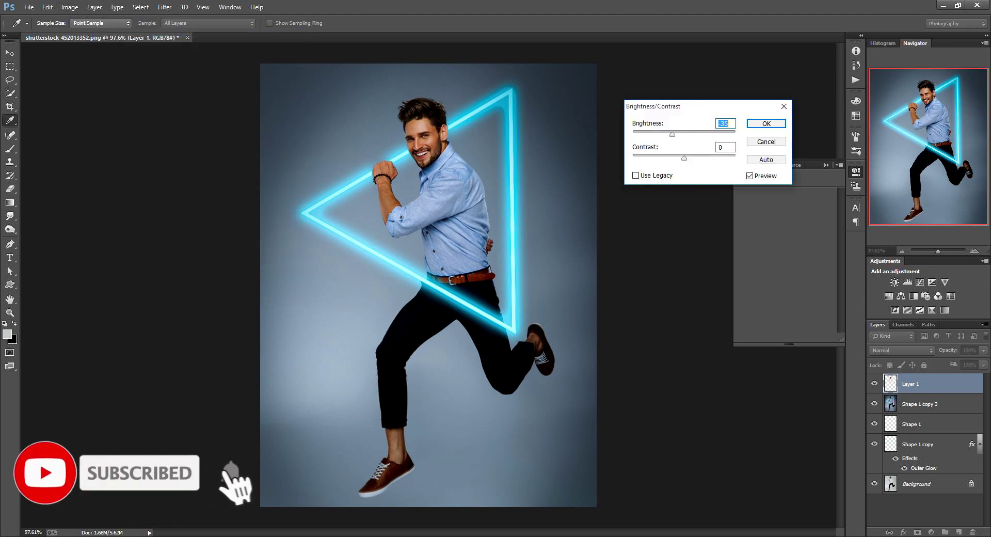
{"action": "key", "text": "Tab"}
{"action": "type", "text": "35"}
Fine-tune to Brightness -20 and Contrast 16 and apply the adjustment.
{"action": "key", "text": "Down"}
{"action": "key", "text": "Down"}
{"action": "key", "text": "Down"}
{"action": "key", "text": "shift+Tab"}
{"action": "key", "text": "shift+Up"}
{"action": "key", "text": "Up"}
{"action": "key", "text": "Up"}
{"action": "key", "text": "Up"}
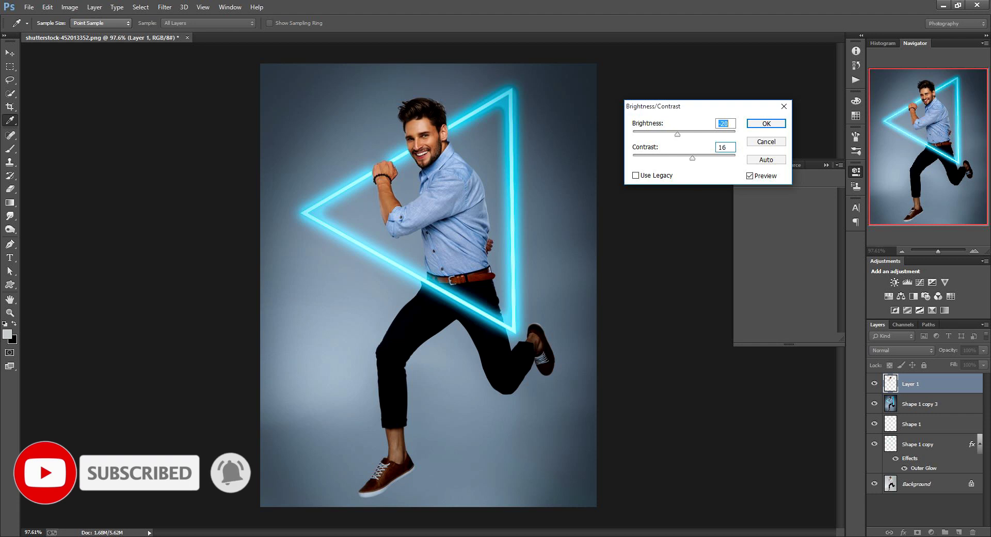
{"action": "key", "text": "Down"}
{"action": "key", "text": "shift+Up"}
{"action": "key", "text": "Up"}
{"action": "key", "text": "Up"}
{"action": "key", "text": "Up"}
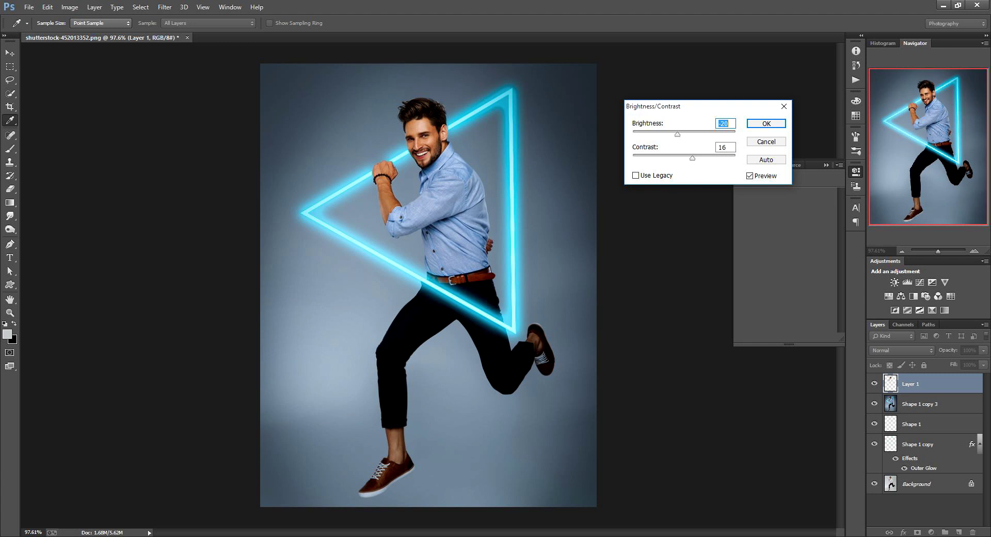
{"action": "key", "text": "Return"}
{"action": "key", "text": "w"}
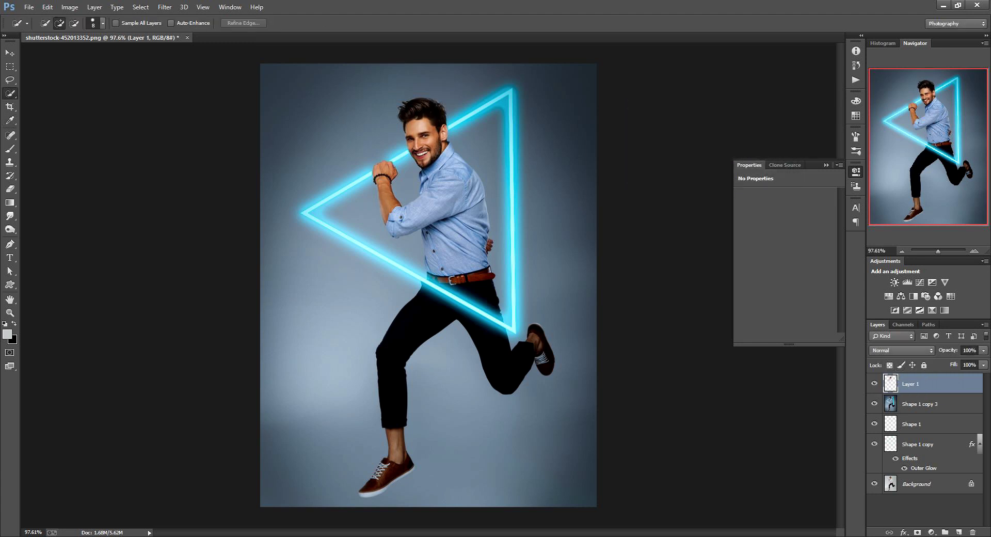
Save As a JPEG file named neon in the PS Images folder.
{"action": "left_click", "coordinate": [28, 7]}
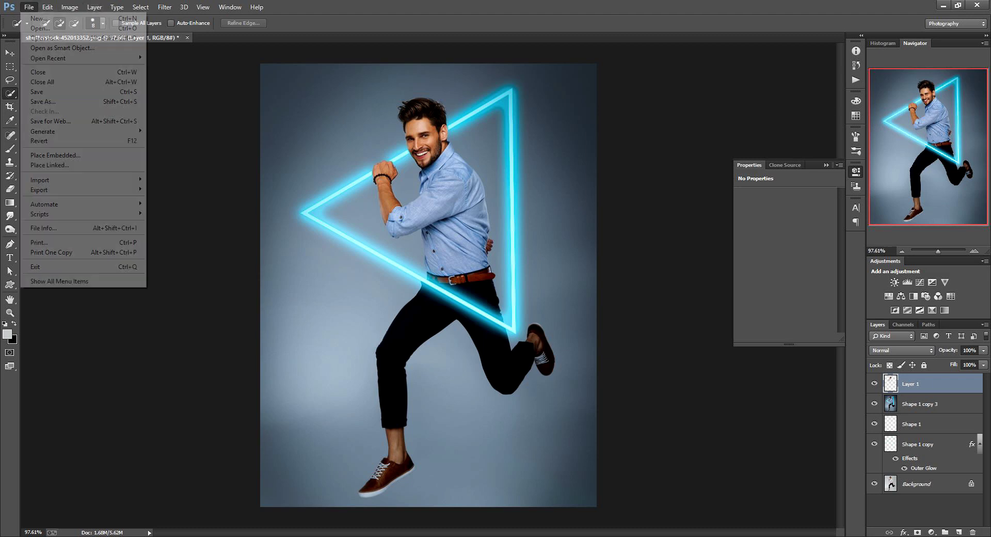
{"action": "left_click", "coordinate": [44, 101]}
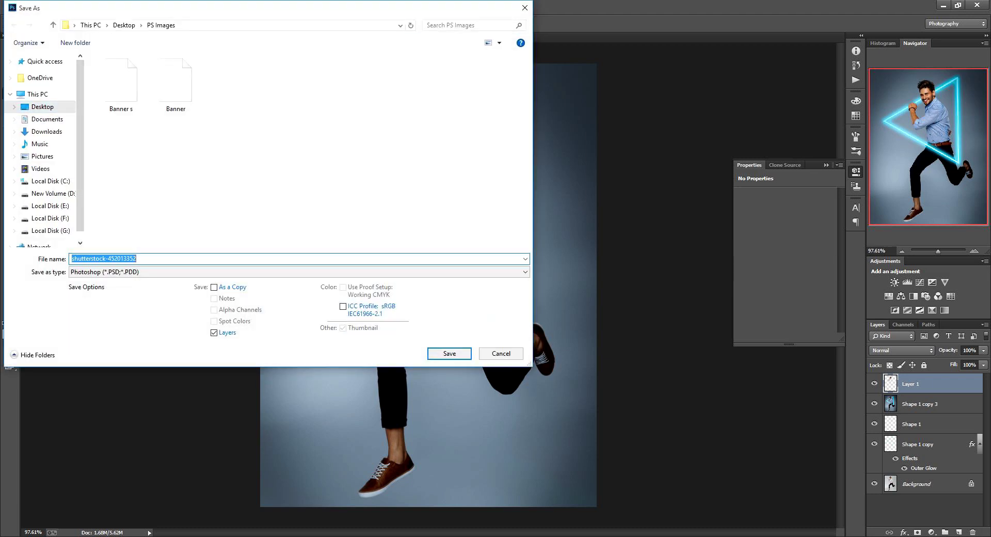
{"action": "left_click", "coordinate": [296, 271]}
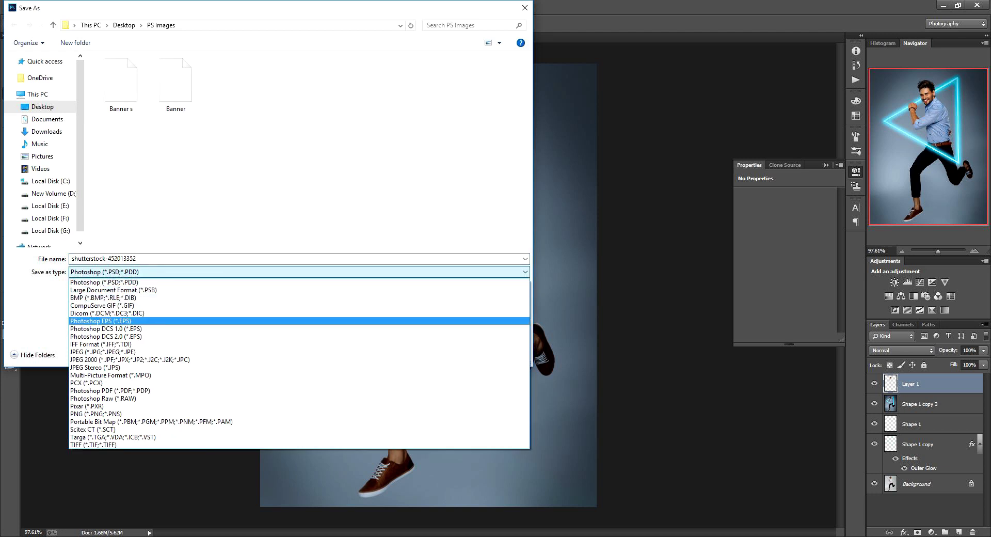
{"action": "left_click", "coordinate": [155, 348]}
{"action": "key", "text": "alt+n"}
{"action": "key", "text": "BackSpace"}
{"action": "type", "text": "neon"}
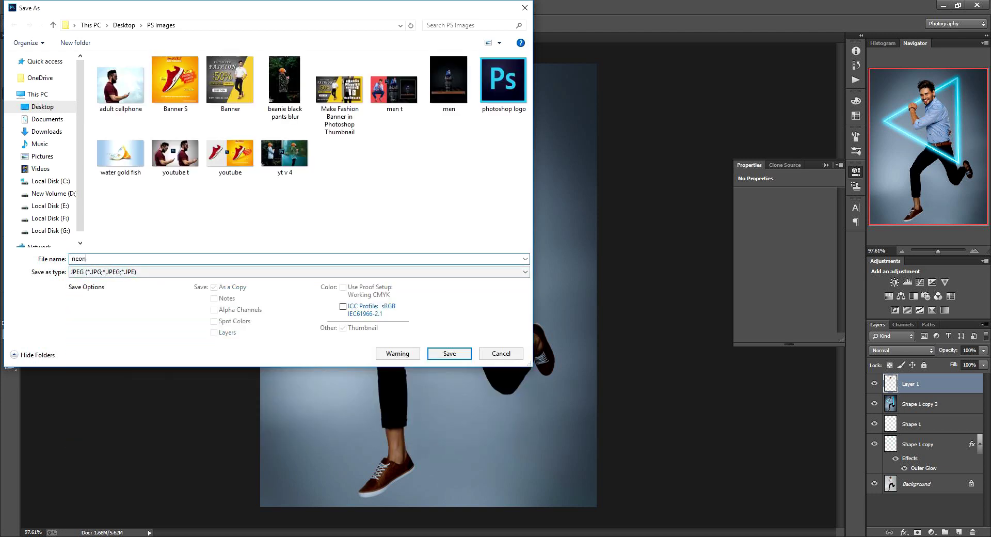
{"action": "left_click", "coordinate": [449, 353]}
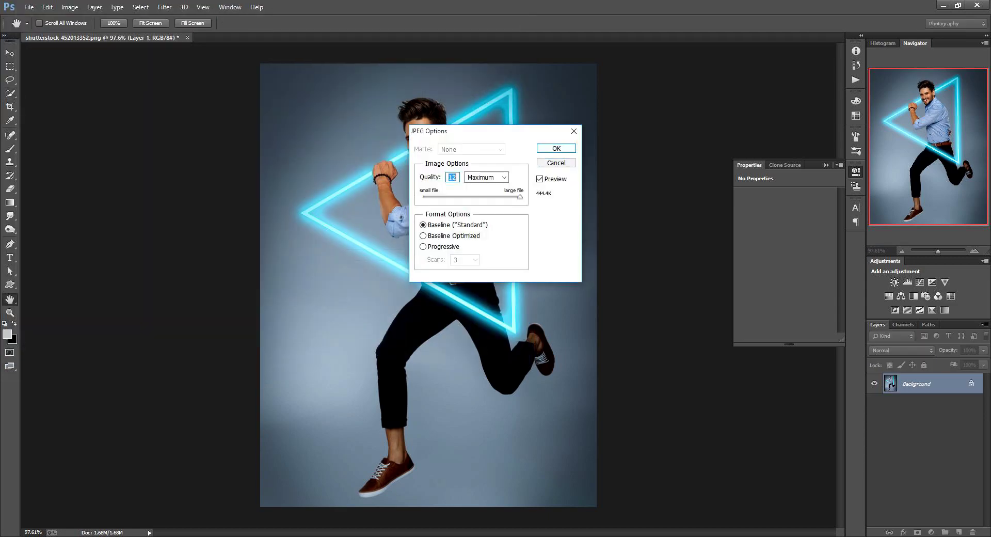